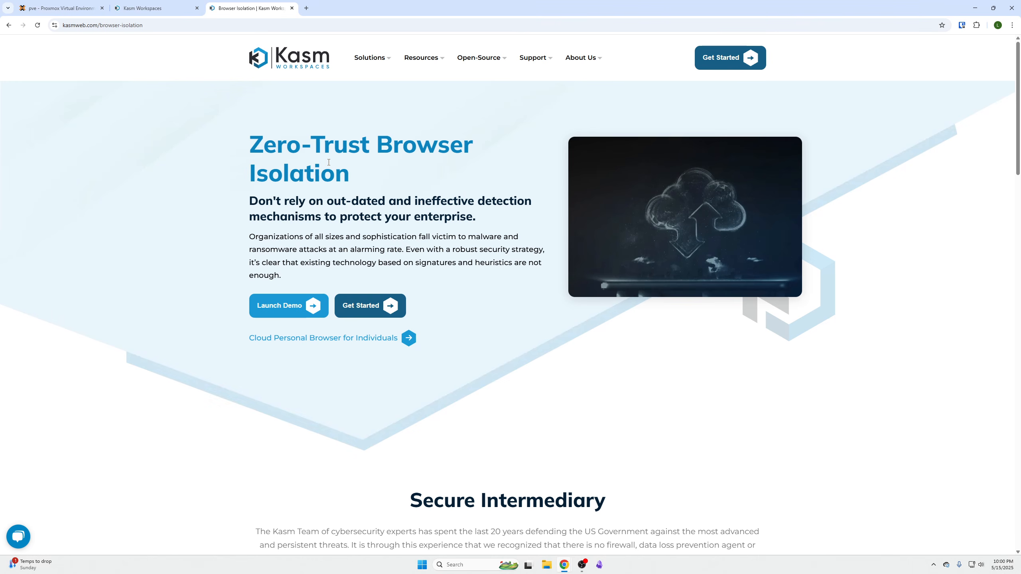
# - Launch a Chrome session from Kasm Workspaces in the current tab and allow it clipboard access
pyautogui.click(136, 12)
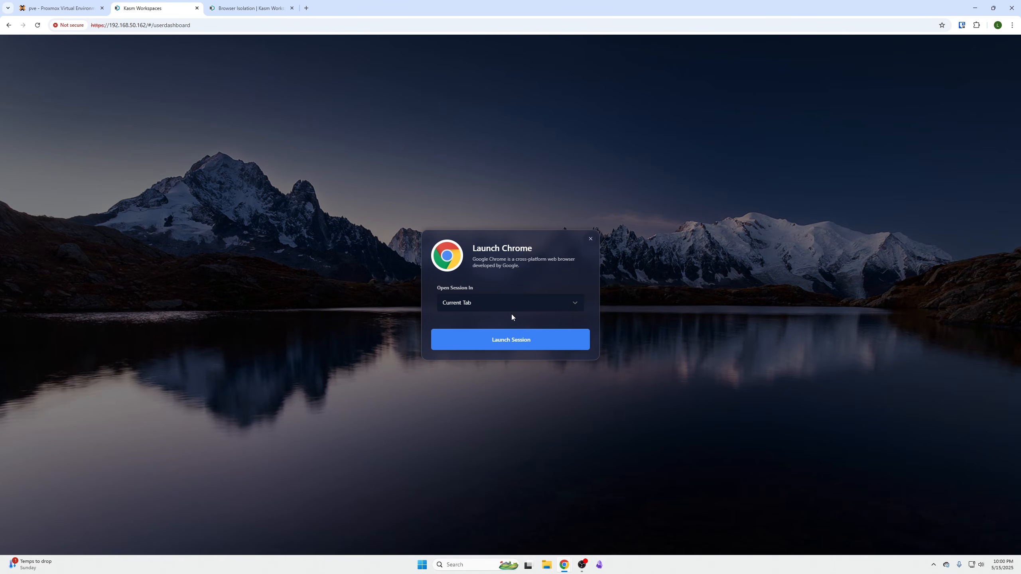
pyautogui.click(512, 340)
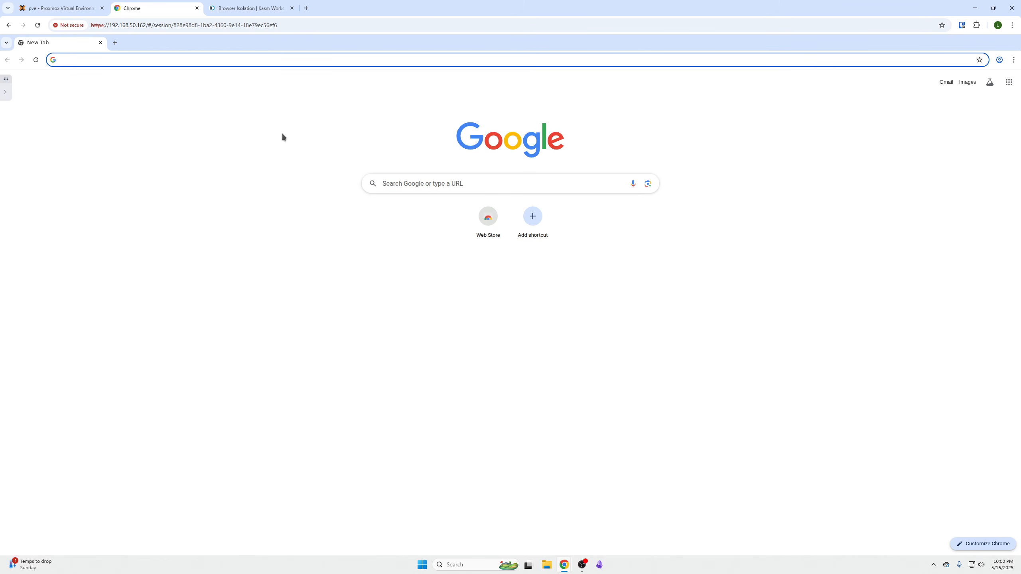
pyautogui.click(114, 62)
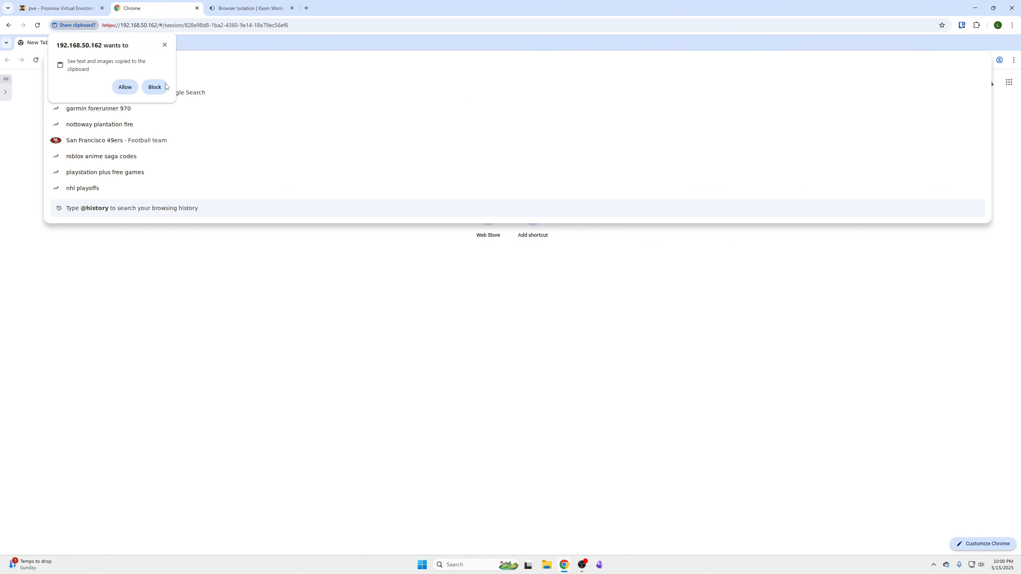
pyautogui.click(125, 87)
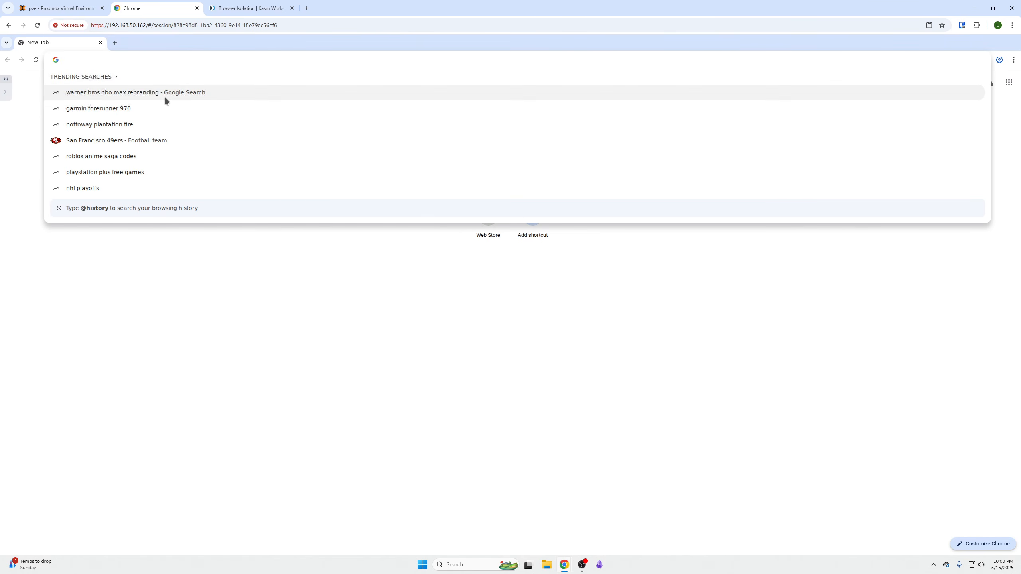
pyautogui.click(311, 281)
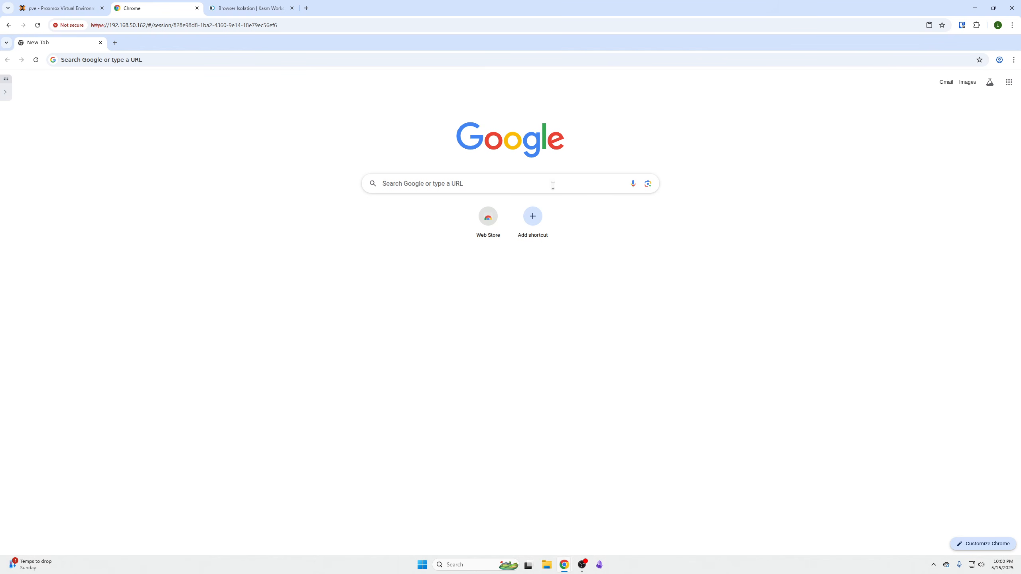
# - Delete the running Chrome session completely and confirm the deletion
pyautogui.click(6, 93)
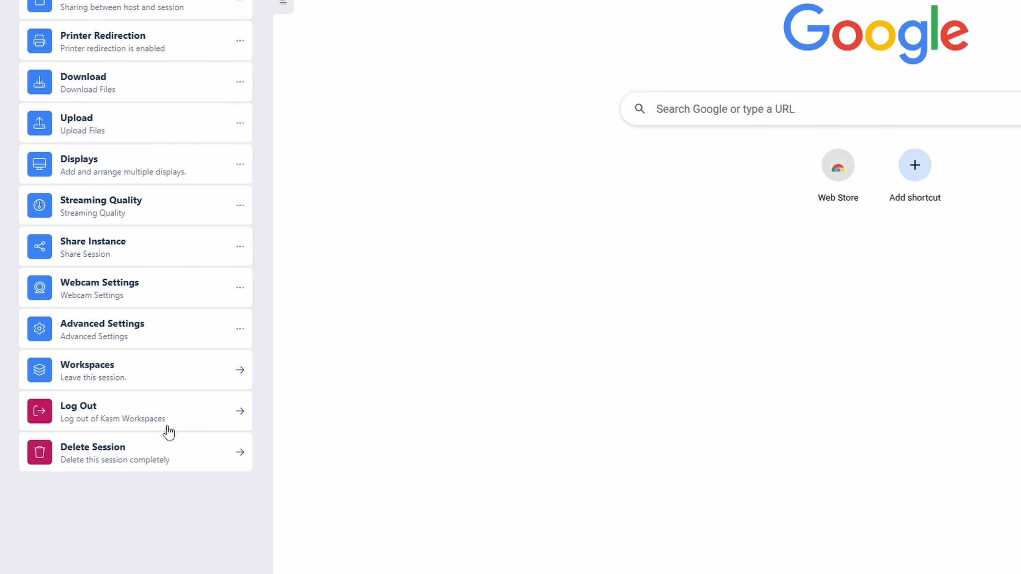
pyautogui.click(173, 453)
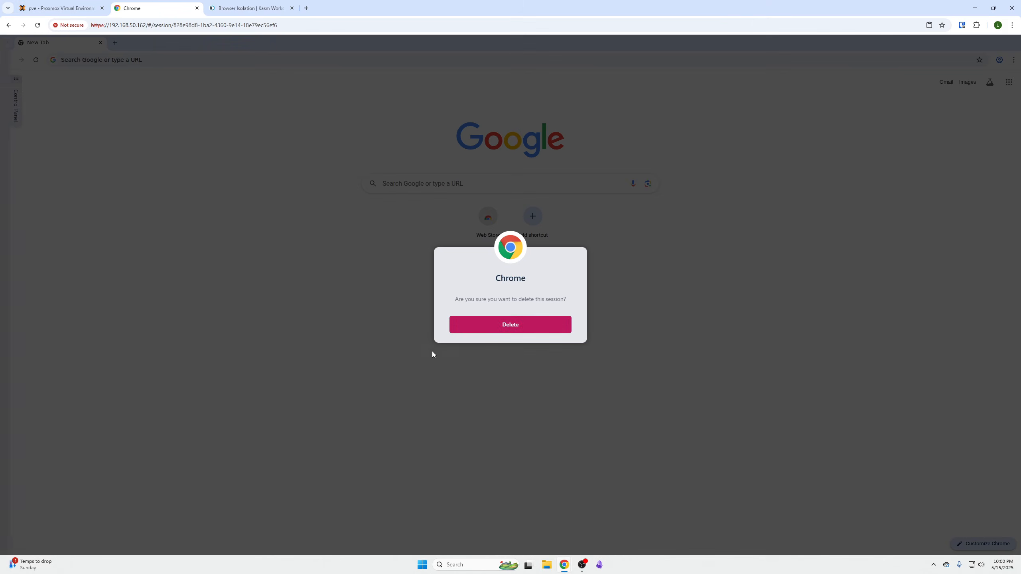
pyautogui.click(507, 324)
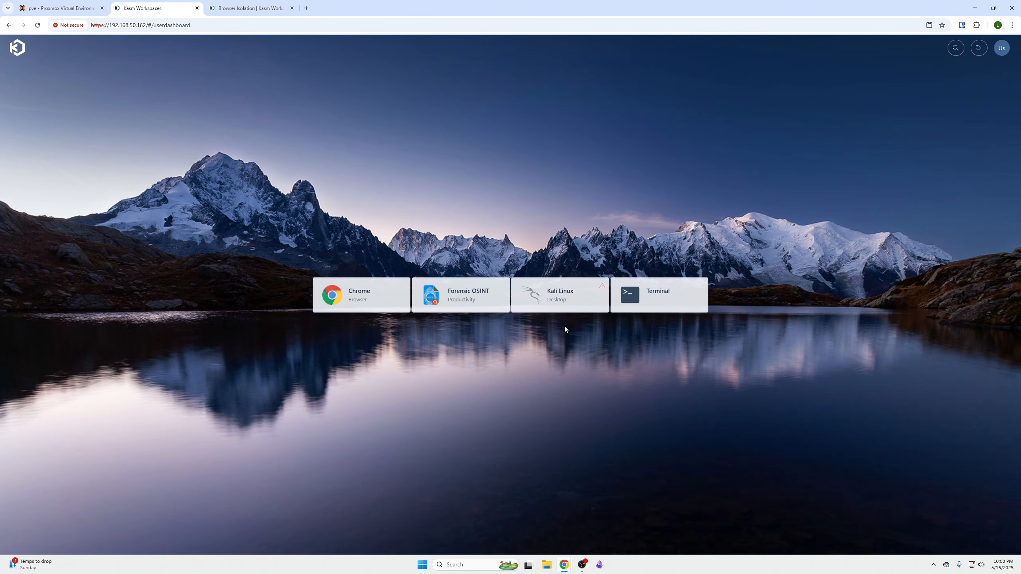
# - Launch a new Chrome session and leave it running while returning to the Workspaces dashboard
pyautogui.click(389, 289)
pyautogui.click(488, 342)
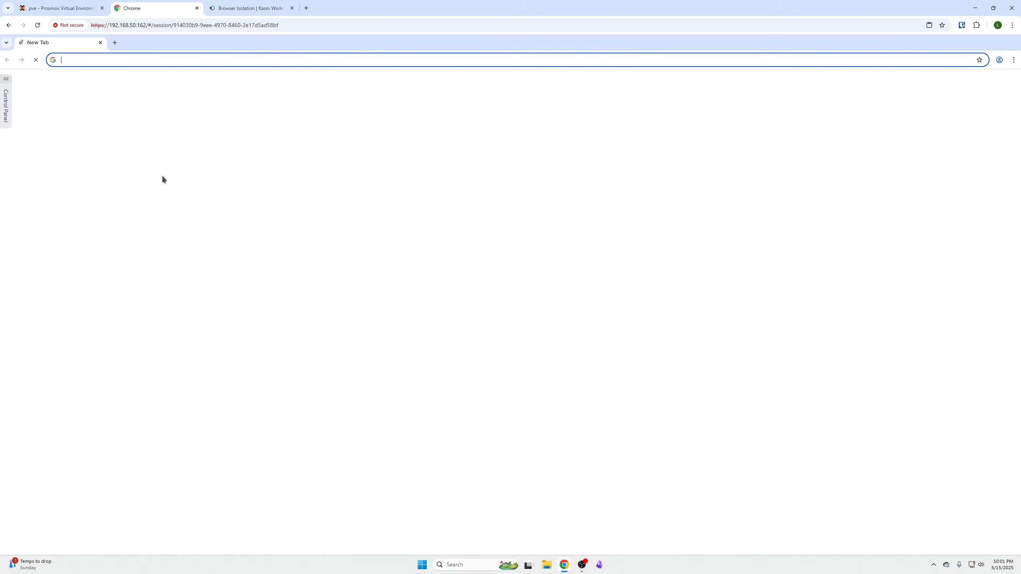
pyautogui.click(6, 101)
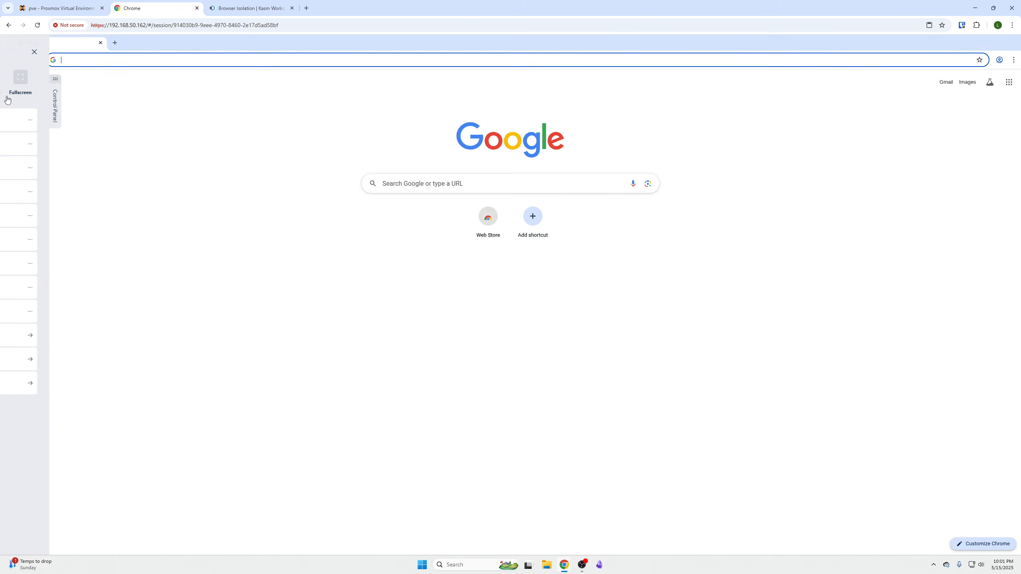
pyautogui.click(81, 334)
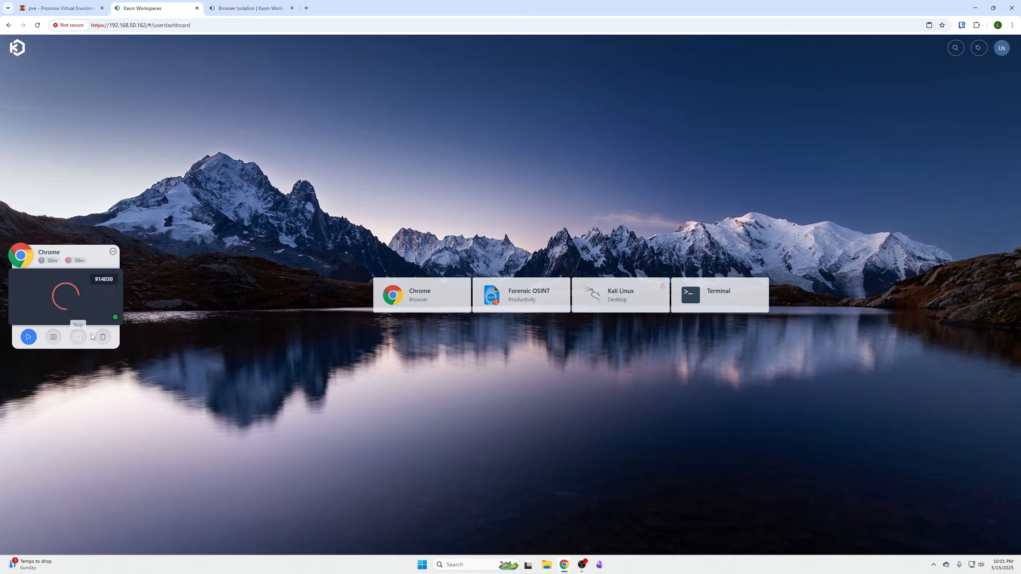
pyautogui.moveTo(75, 249); pyautogui.dragTo(290, 254)
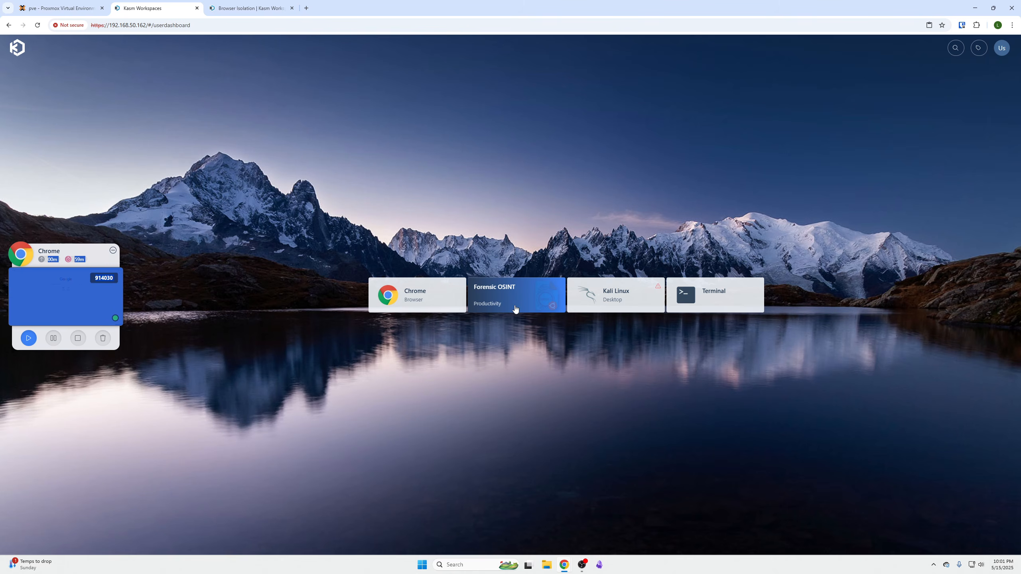
# - Try to launch a Terminal workspace session in the current tab alongside the running Chrome session
pyautogui.click(713, 304)
pyautogui.click(513, 343)
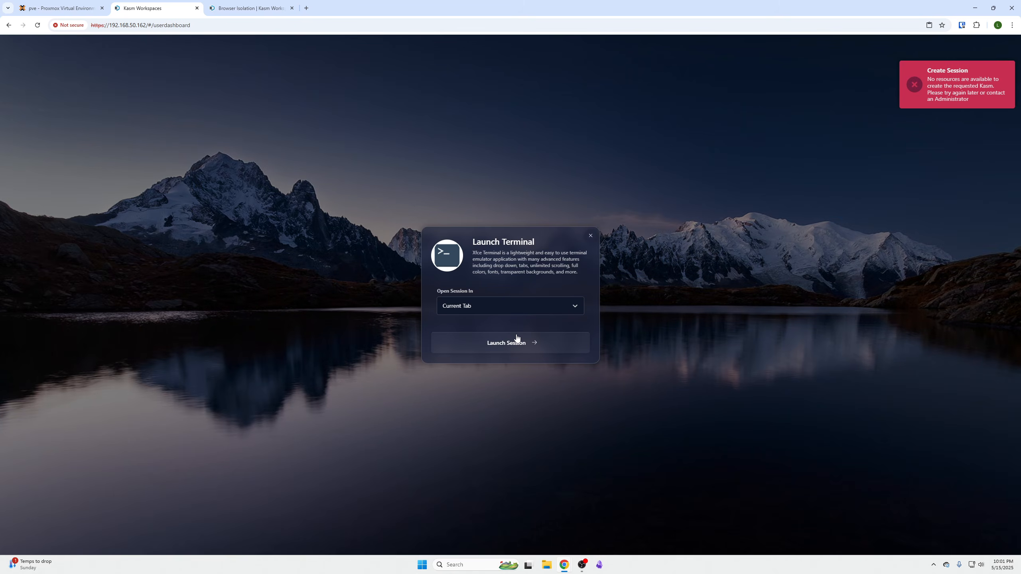
pyautogui.click(979, 99)
pyautogui.click(591, 236)
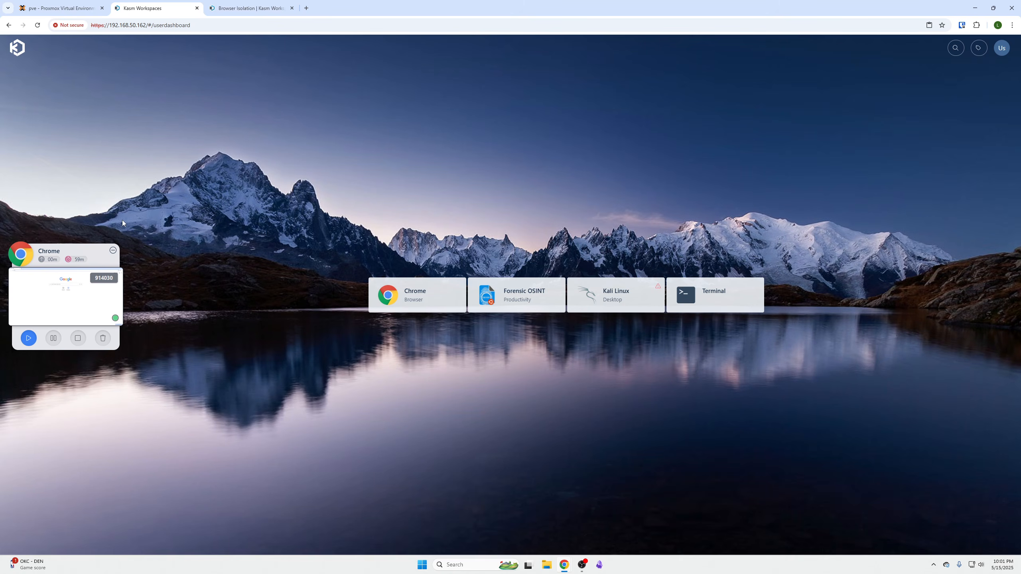
# - Resume the running Chrome session and switch to the Proxmox Virtual Environment page
pyautogui.click(29, 338)
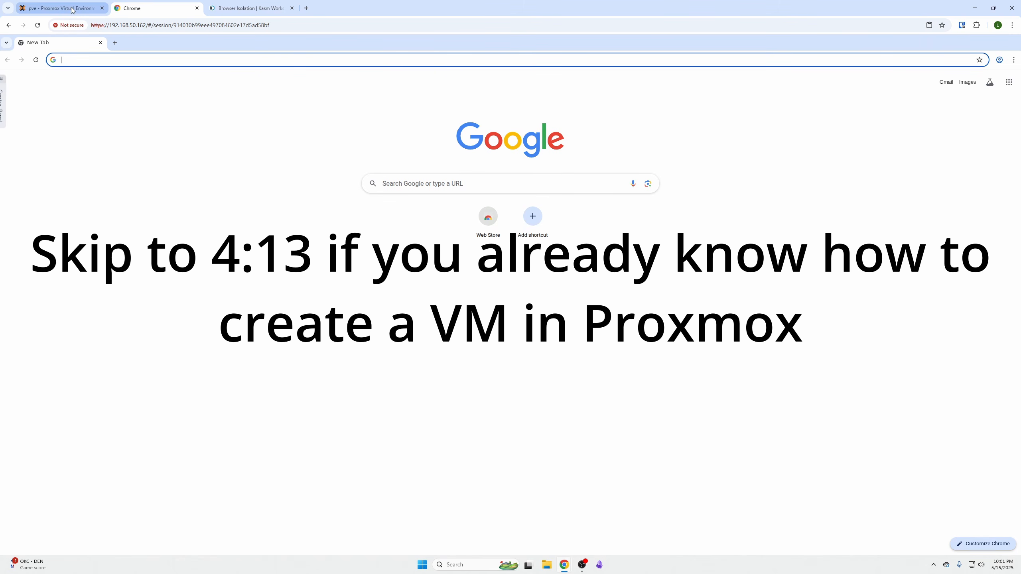
pyautogui.click(71, 9)
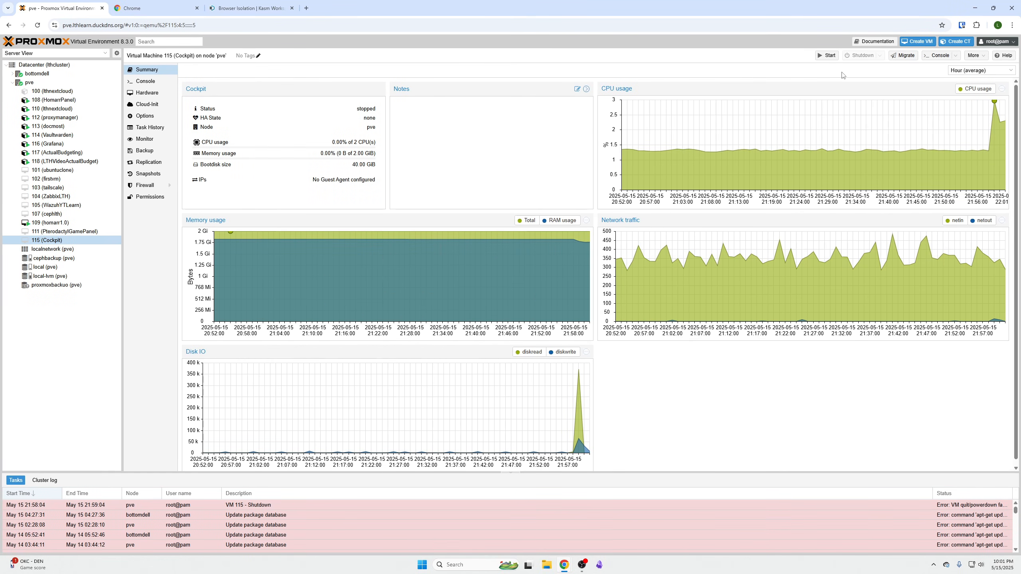
# - Begin creating a virtual machine on node pve and name it KasmServer
pyautogui.click(917, 41)
pyautogui.click(462, 248)
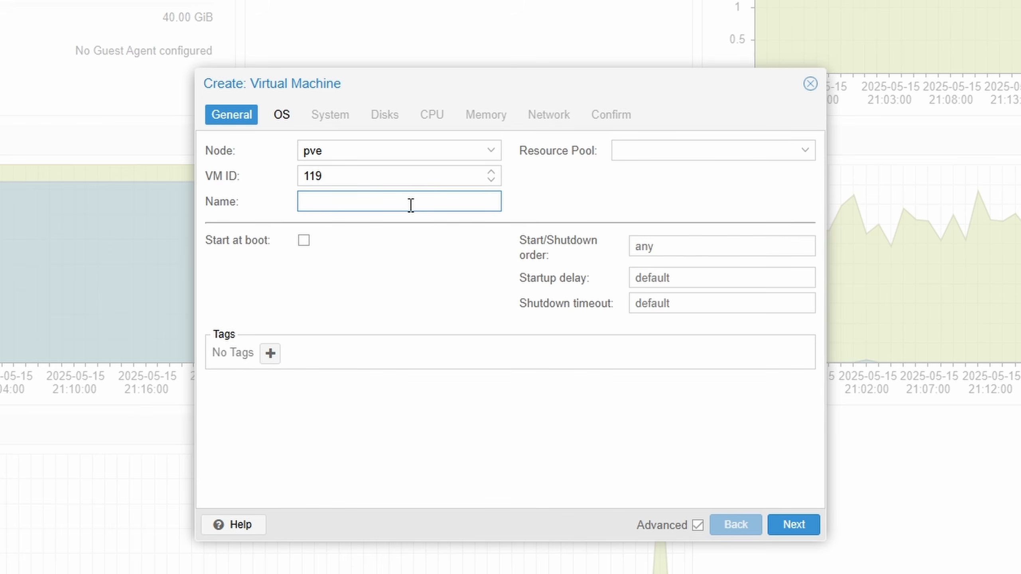
pyautogui.write('KasmServer')
pyautogui.click(804, 539)
# - Choose the ubuntu-24.04.2-live-server-amd64.iso image as installation media and keep the default system settings
pyautogui.click(442, 203)
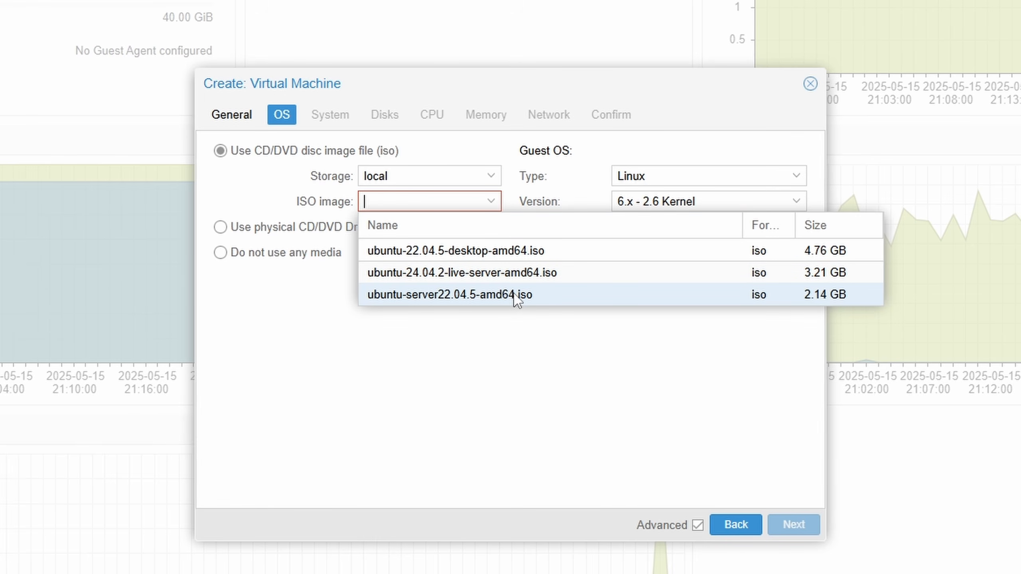
pyautogui.click(456, 278)
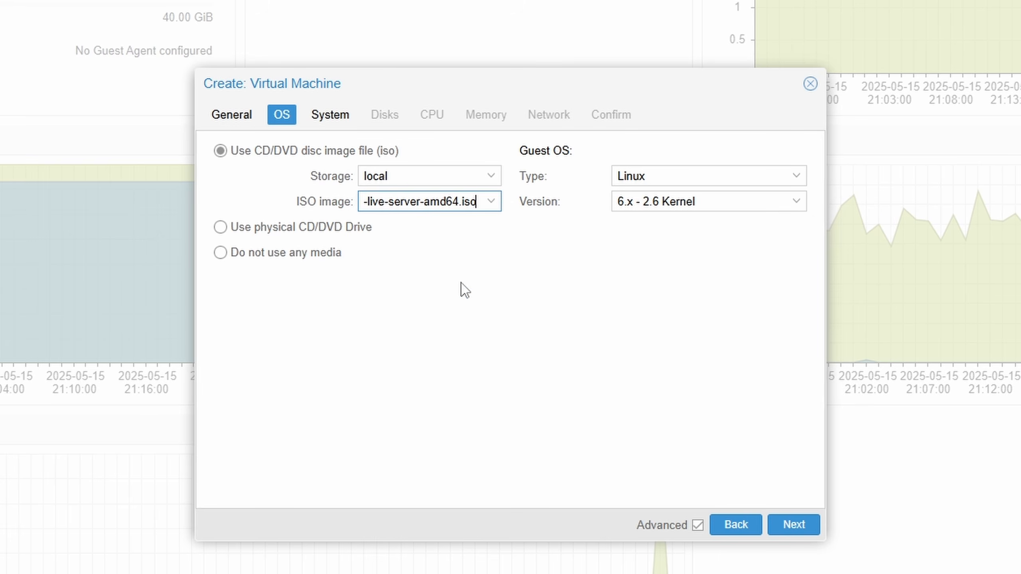
pyautogui.click(788, 526)
pyautogui.click(788, 526)
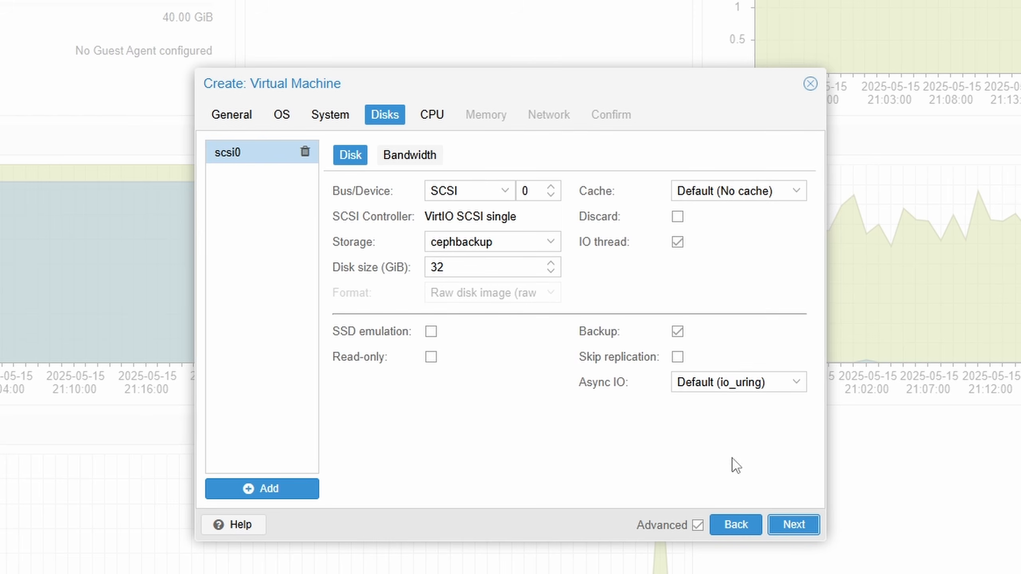
# - Set the virtual machine's disk size to 50 GiB on the cephbackup storage
pyautogui.moveTo(490, 266); pyautogui.dragTo(334, 269)
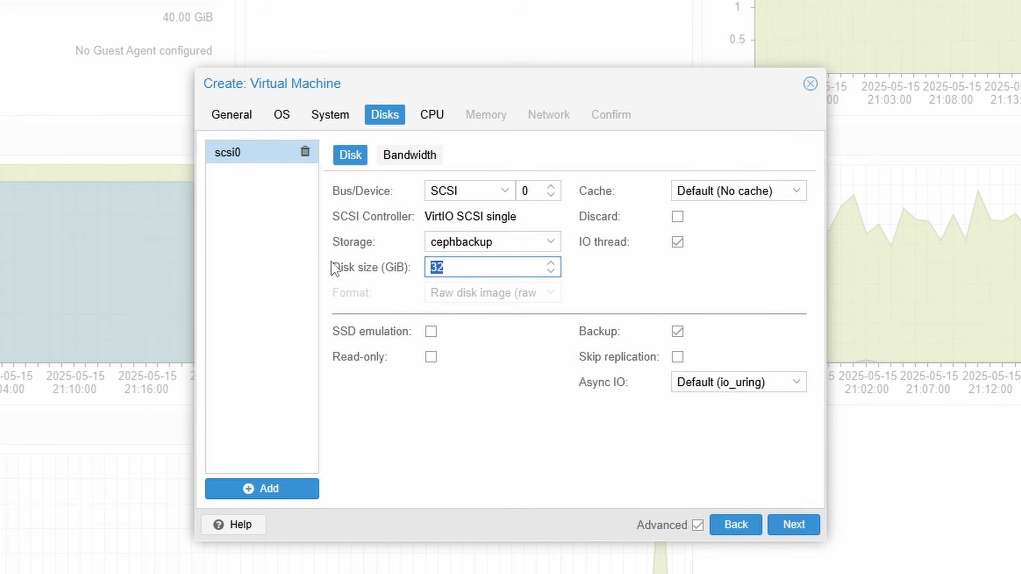
pyautogui.write('50')
pyautogui.click(788, 526)
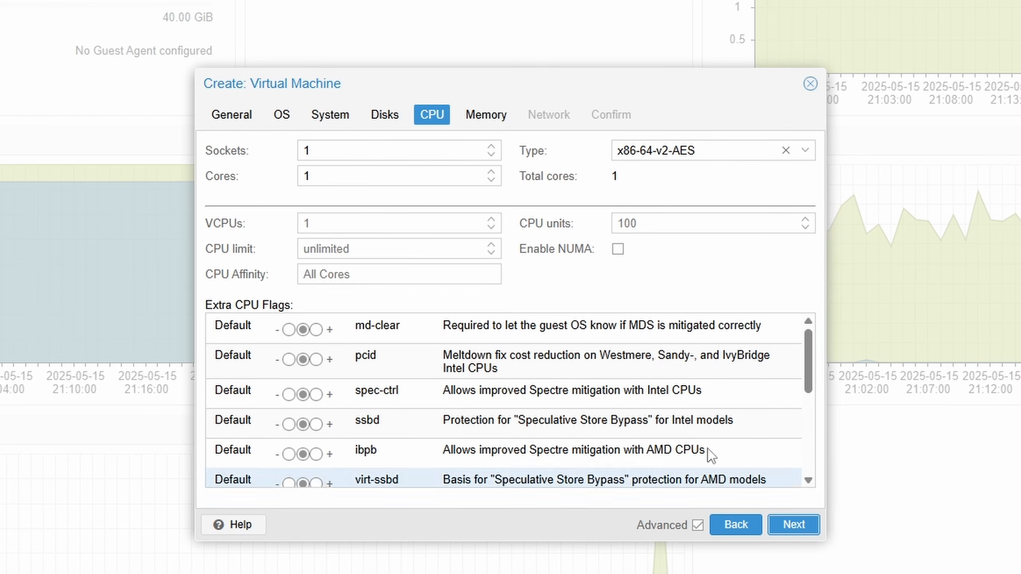
# - Assign 3 CPU cores on a single socket to the virtual machine
pyautogui.click(491, 182)
pyautogui.click(491, 172)
pyautogui.click(491, 173)
pyautogui.click(491, 172)
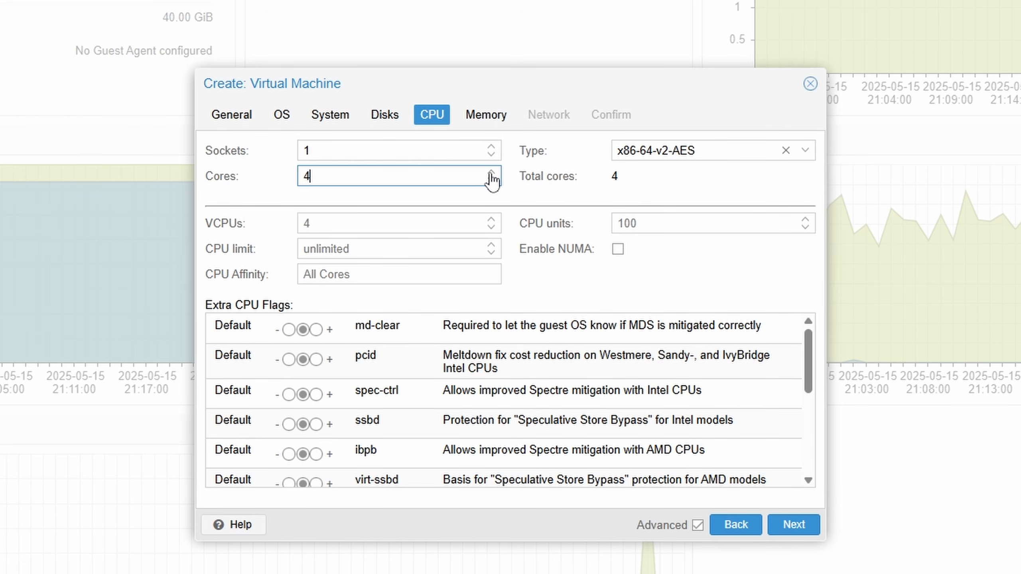
pyautogui.click(491, 181)
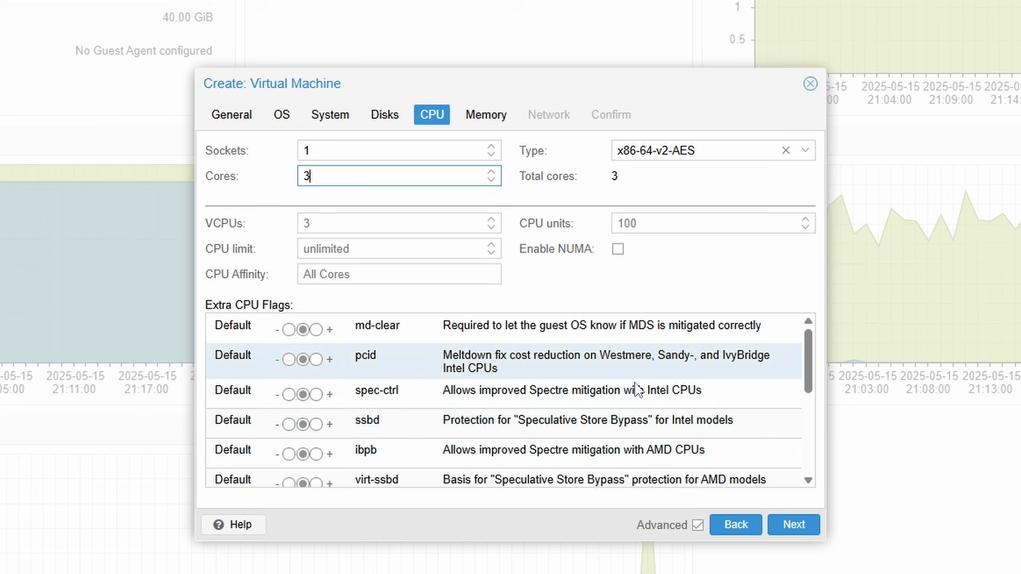
pyautogui.click(789, 528)
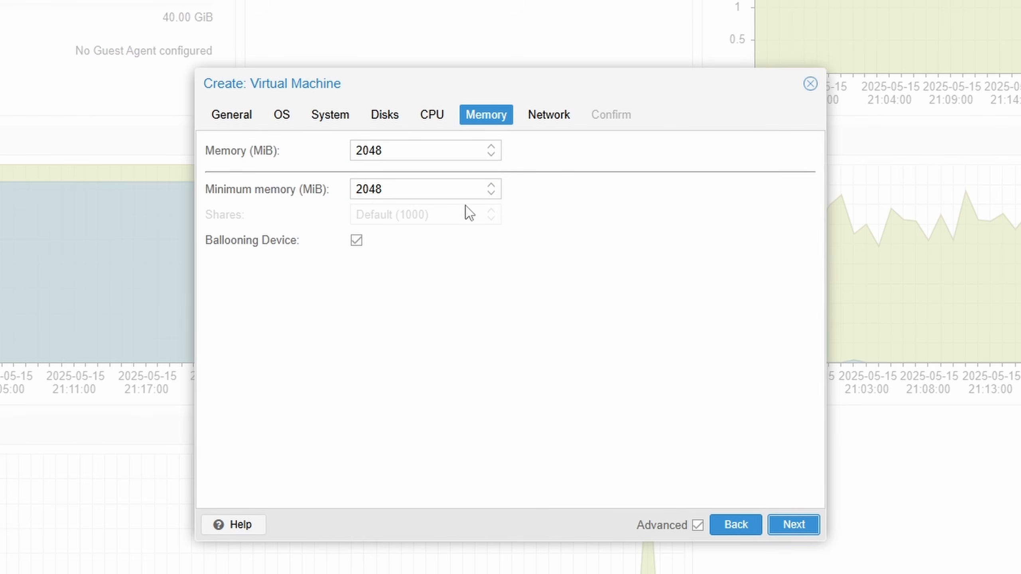
# - Set the virtual machine's memory to 8096 MiB
pyautogui.doubleClick(446, 153)
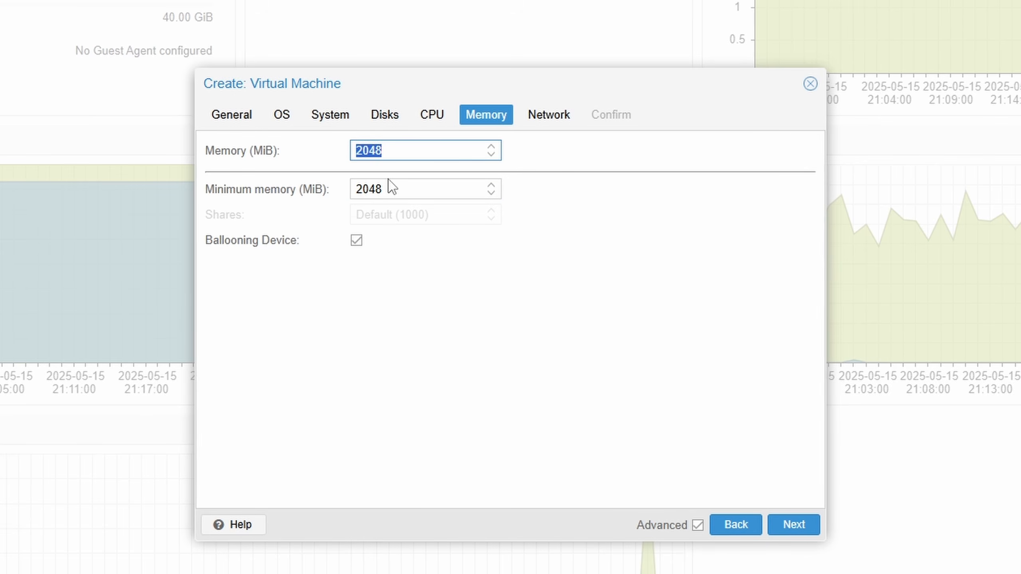
pyautogui.write('8096')
pyautogui.hotkey('ctrl', 'a')
pyautogui.click(780, 537)
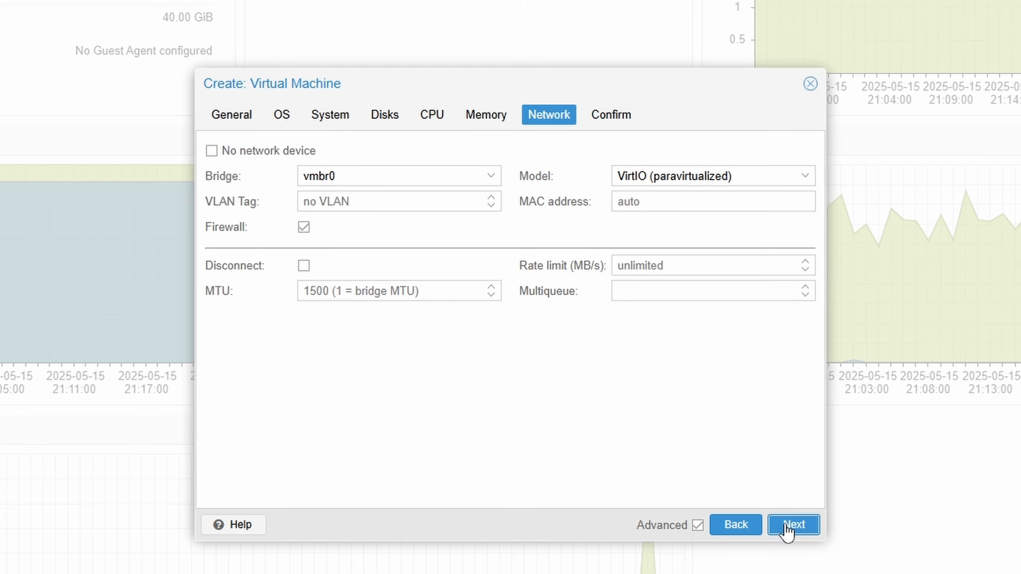
# - Keep the default vmbr0 network settings and finish creating the virtual machine
pyautogui.click(787, 529)
pyautogui.click(787, 530)
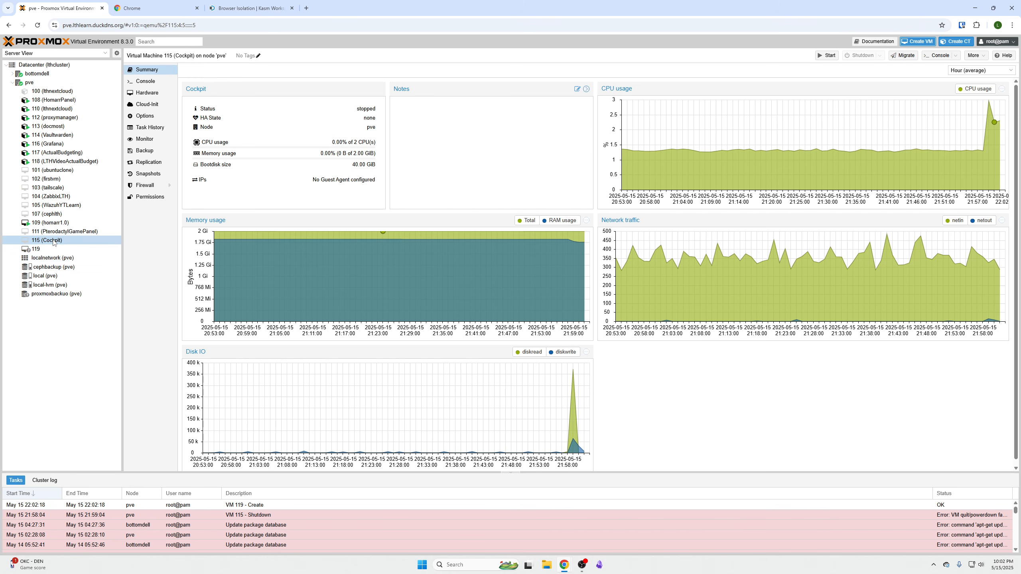
# - Start VM 119 (KasmServer) from its console and boot the Try or Install Ubuntu Server entry
pyautogui.click(54, 250)
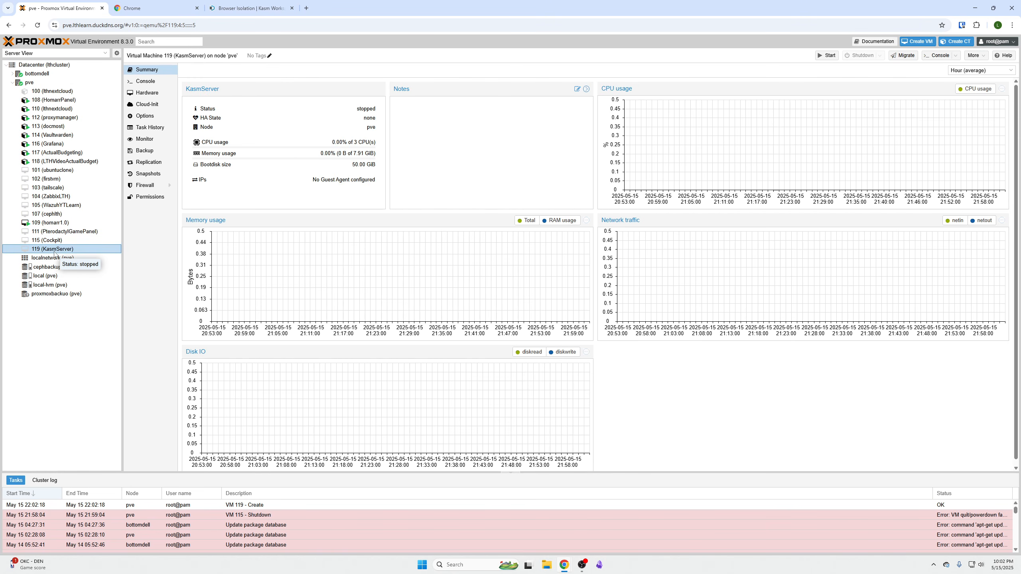
pyautogui.click(147, 82)
pyautogui.click(590, 278)
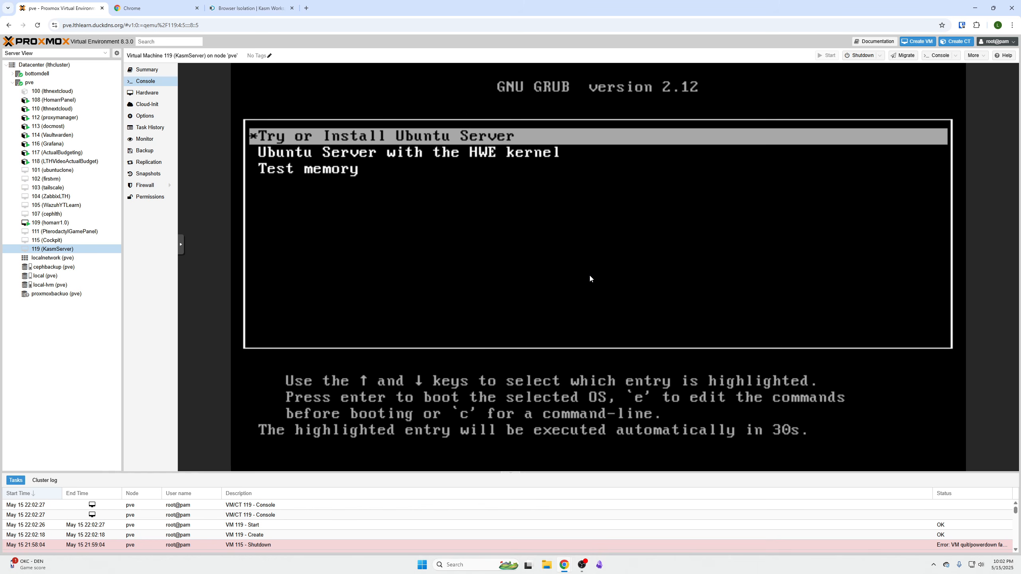
pyautogui.press('Return')
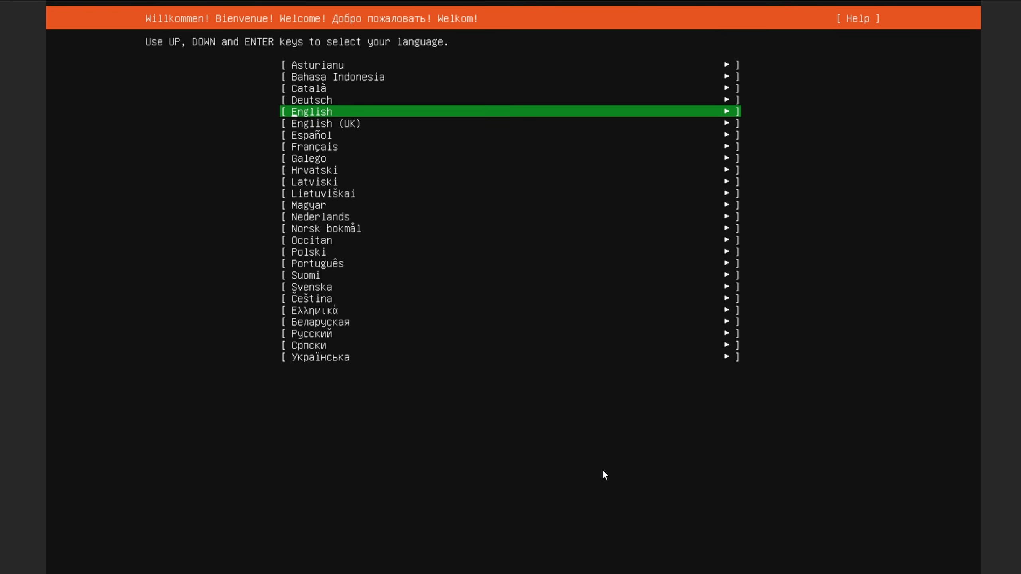
# - Accept the installer's default language, English (US) keyboard, Ubuntu Server installation type, and network and proxy settings
pyautogui.press('Return')
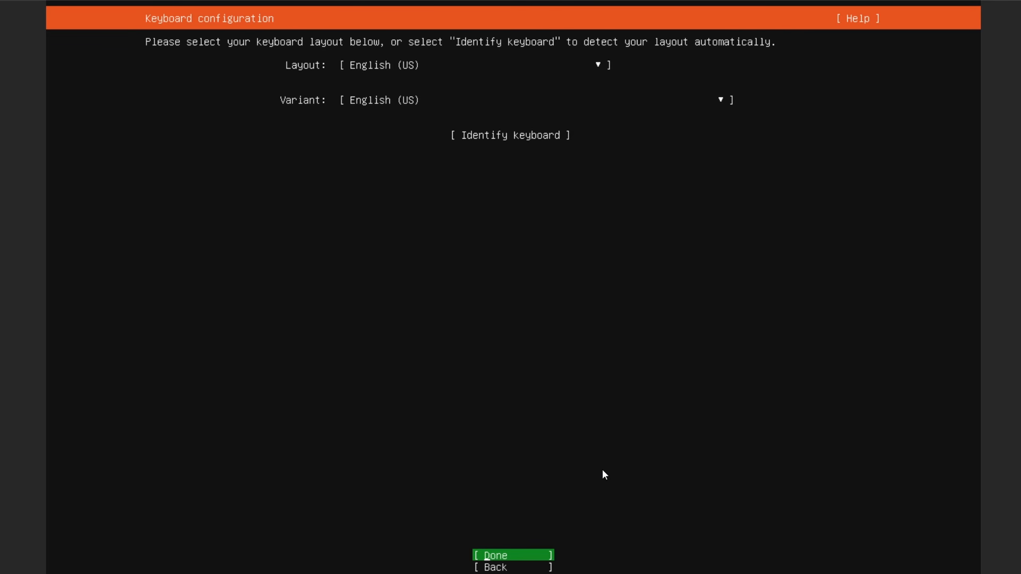
pyautogui.press('Return')
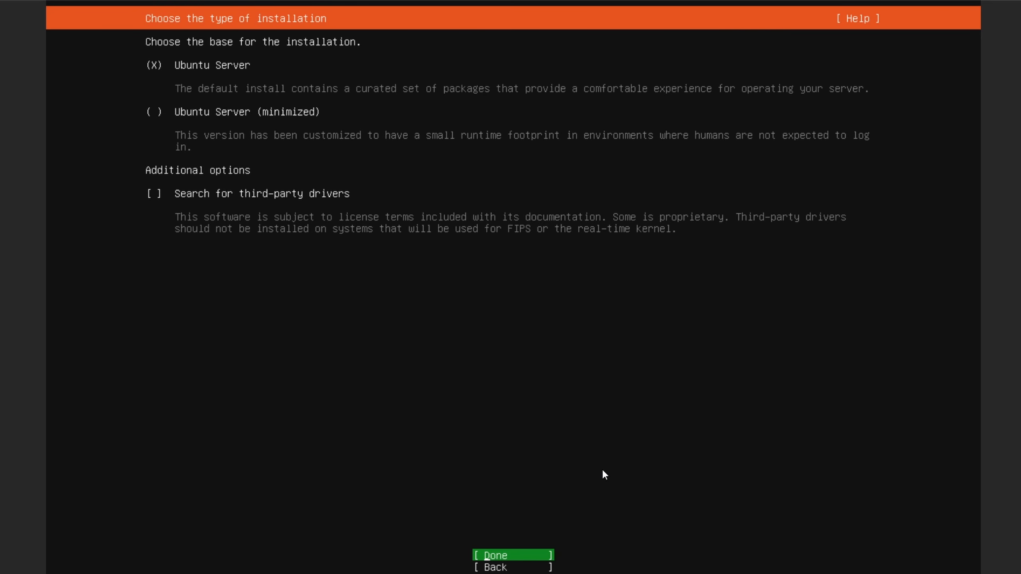
pyautogui.press('Return')
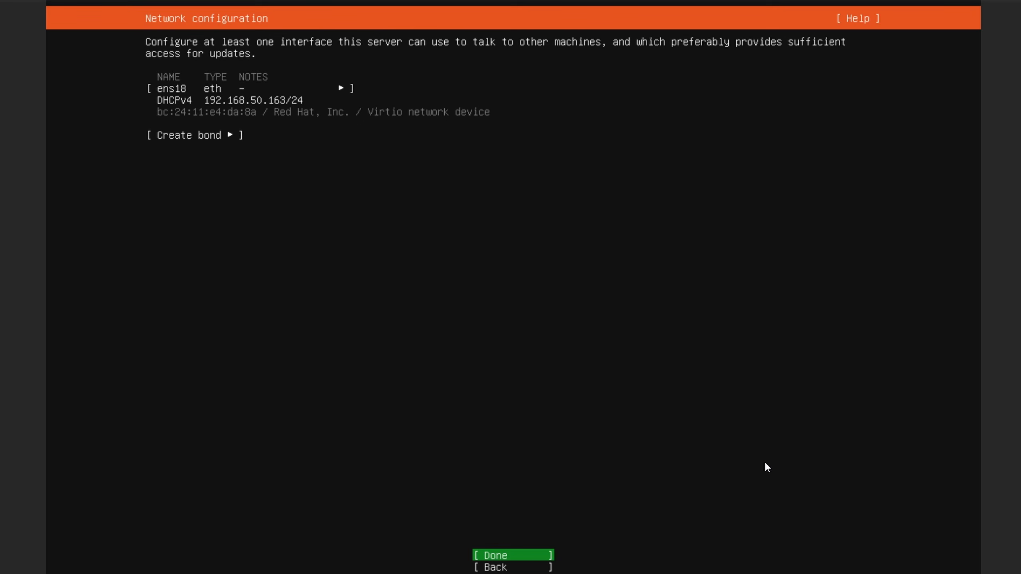
pyautogui.press('Return')
pyautogui.press('Return')
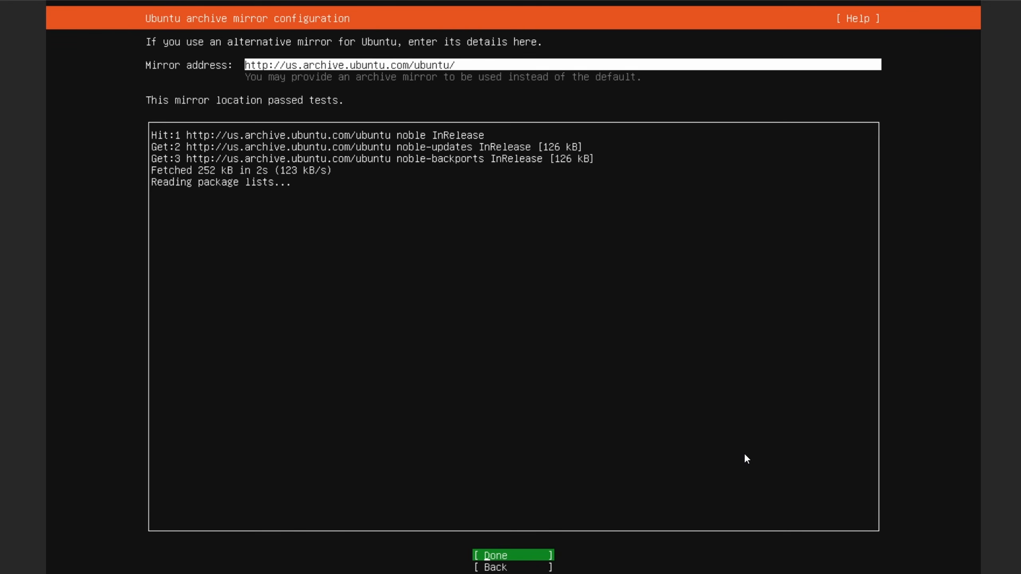
# - Accept the default archive mirror, use the entire disk with an LVM group, and confirm writing the default storage layout
pyautogui.press('Return')
pyautogui.press('Down')
pyautogui.press('Down')
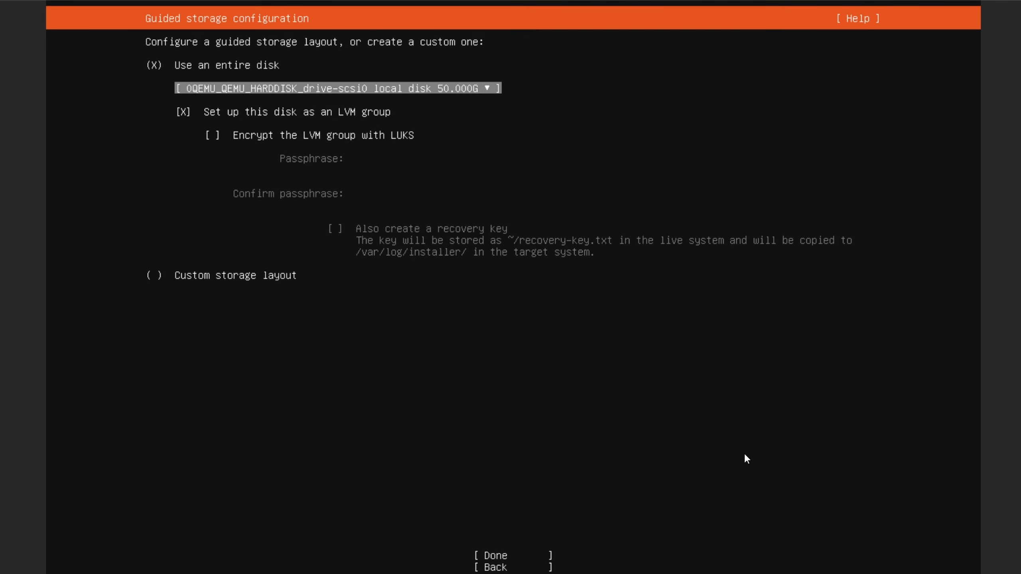
pyautogui.press('Tab')
pyautogui.press('Return')
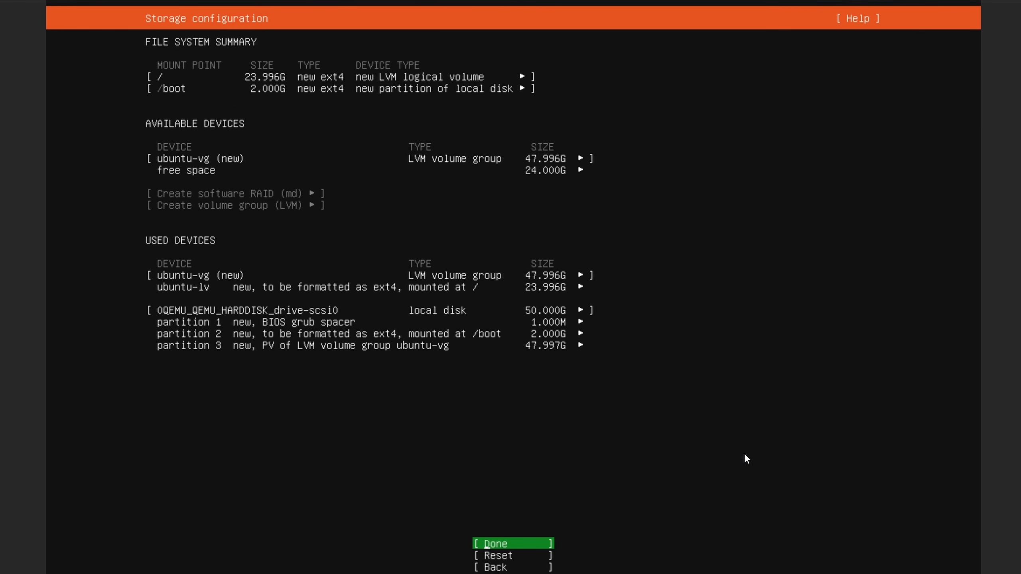
pyautogui.press('Return')
pyautogui.press('Down')
pyautogui.press('Return')
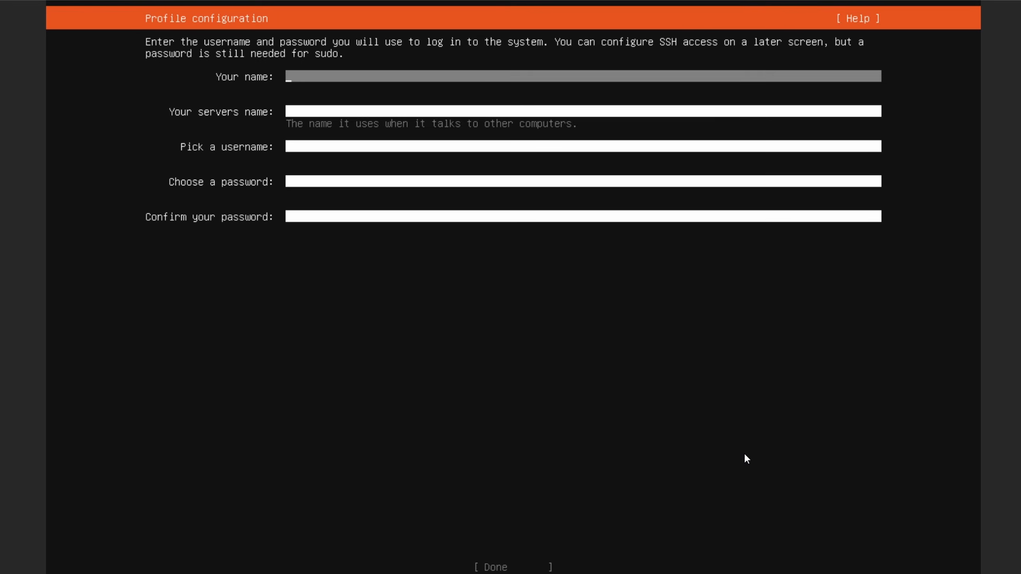
# - Enter learn as the profile's display name and kasmtestforlearnvideos as the server name
pyautogui.write('learn')
pyautogui.press('Tab')
pyautogui.write('kasm')
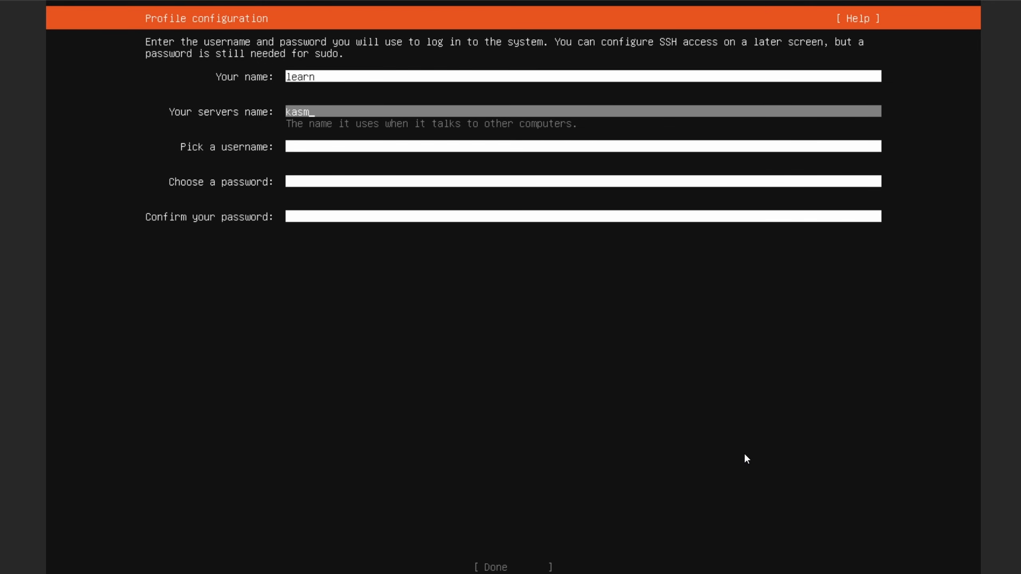
pyautogui.write('testforlearnvideos')
pyautogui.press('Tab')
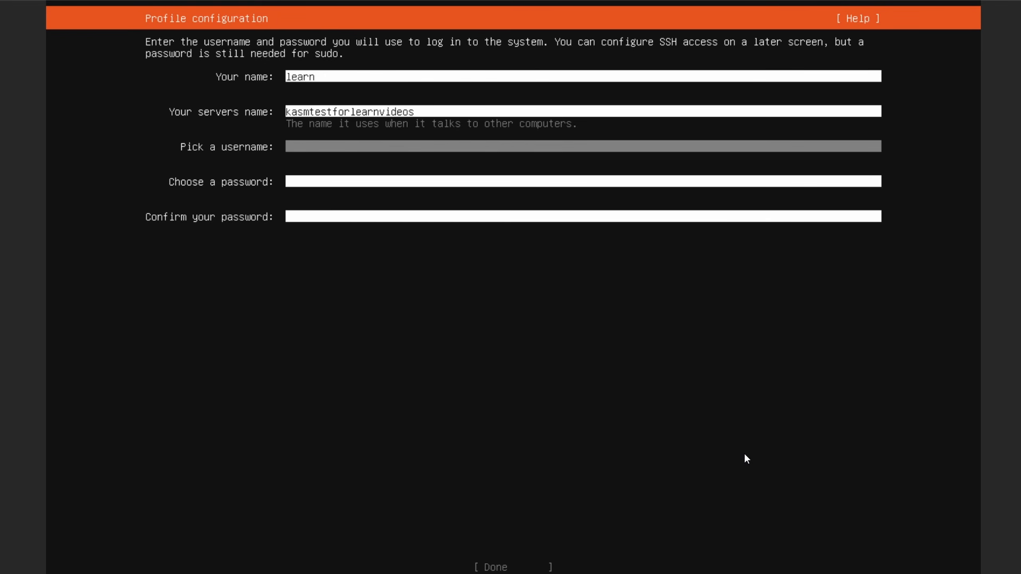
# - Set the username to learn, enter and confirm the account password, and submit the profile
pyautogui.write('learn')
pyautogui.press('Tab')
pyautogui.write('********')
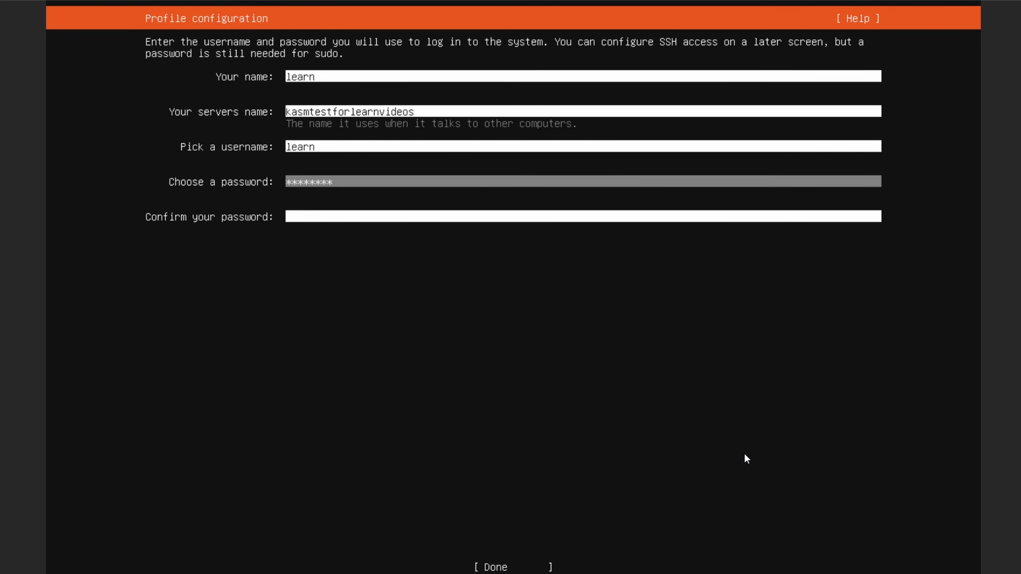
pyautogui.write('*')
pyautogui.press('Tab')
pyautogui.write('*********')
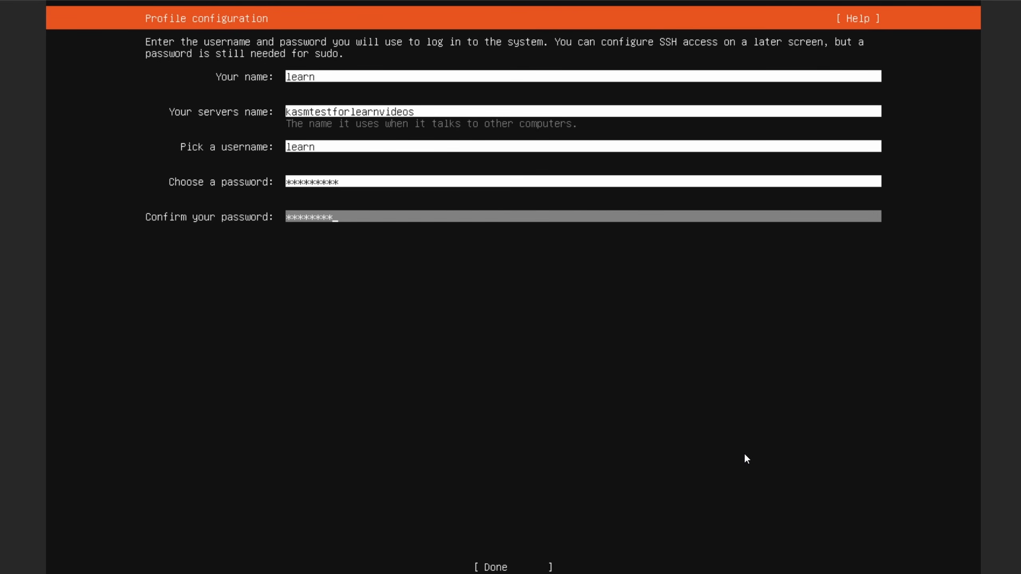
pyautogui.write('*')
pyautogui.press('Tab')
pyautogui.press('Return')
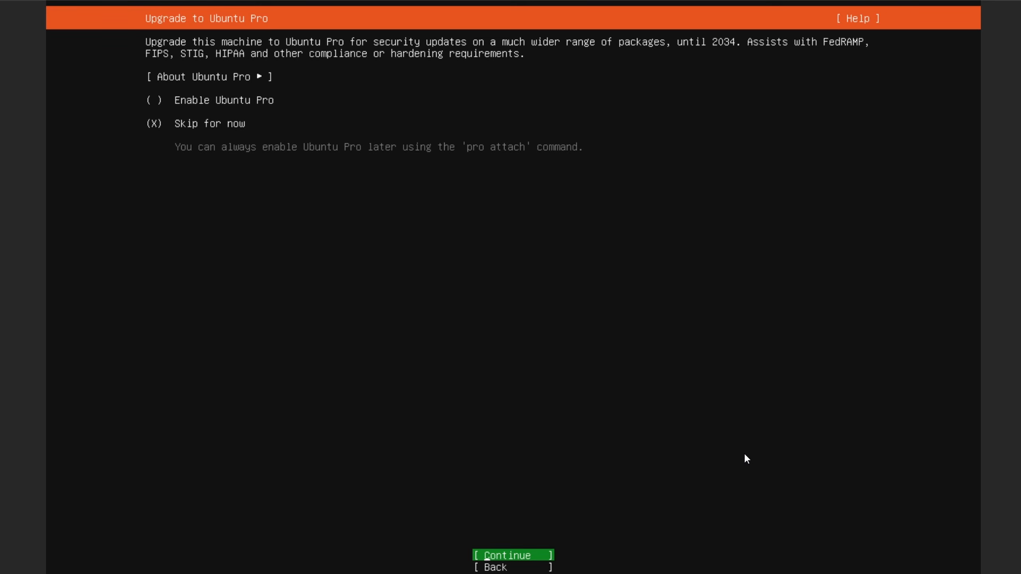
# - Skip Ubuntu Pro, enable Install OpenSSH server, and continue past the featured snaps without selecting any
pyautogui.press('Return')
pyautogui.press('space')
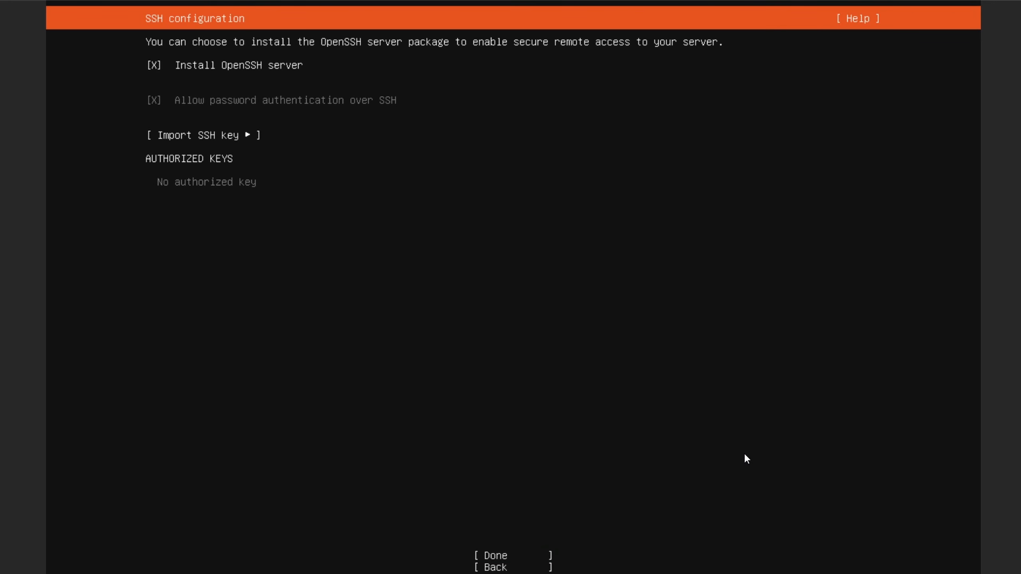
pyautogui.press('Tab')
pyautogui.press('Tab')
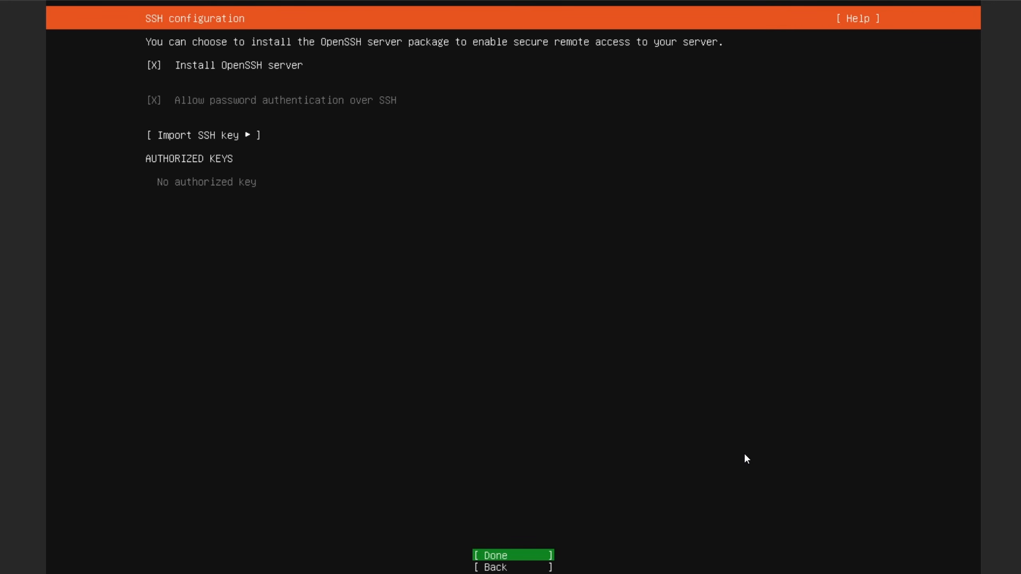
pyautogui.press('Return')
pyautogui.press('Tab')
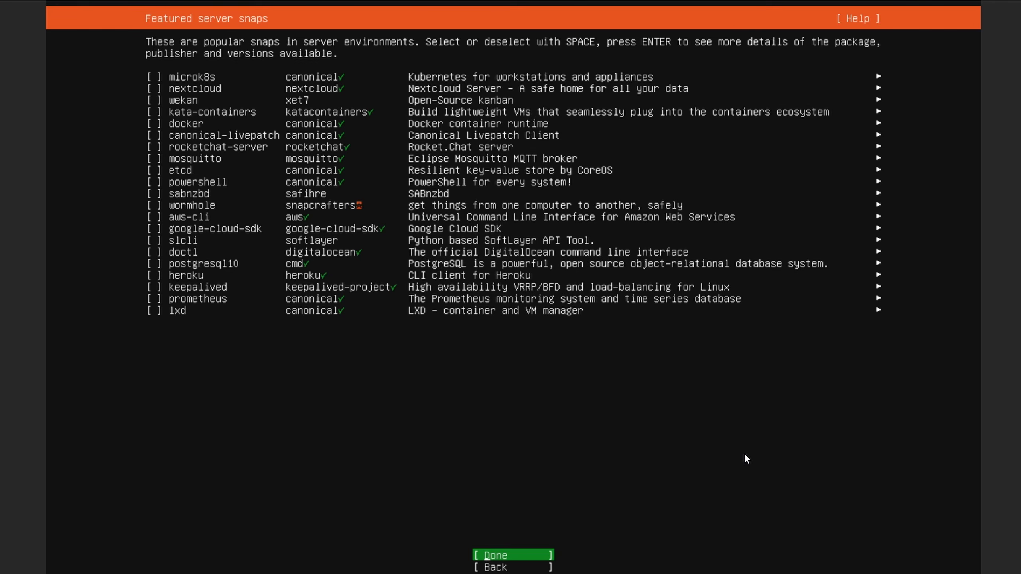
pyautogui.press('Return')
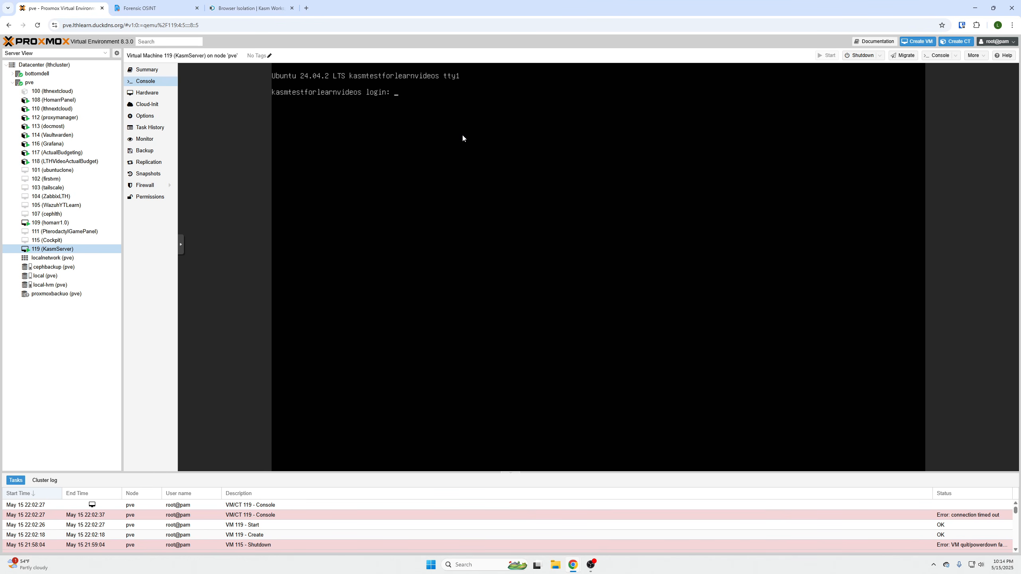
# - Open a Windows Command Prompt, maximize it, and enlarge its text
pyautogui.press('super')
pyautogui.write('cmd')
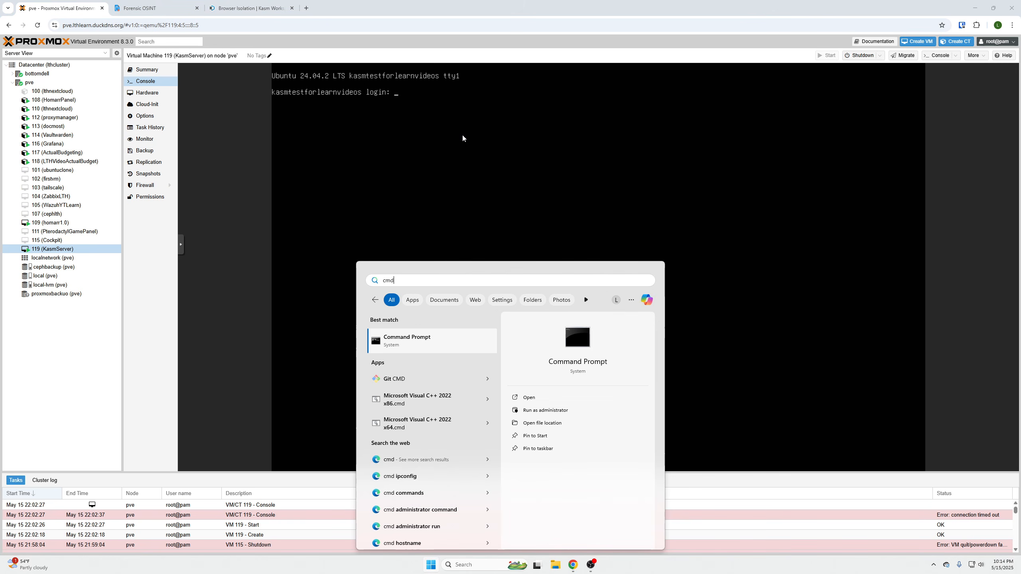
pyautogui.press('Return')
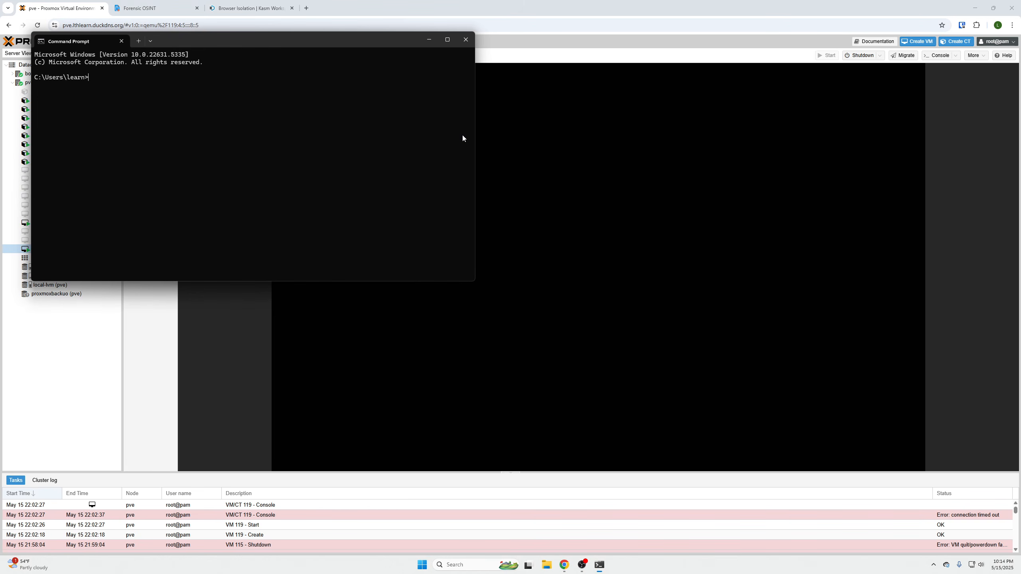
pyautogui.click(448, 39)
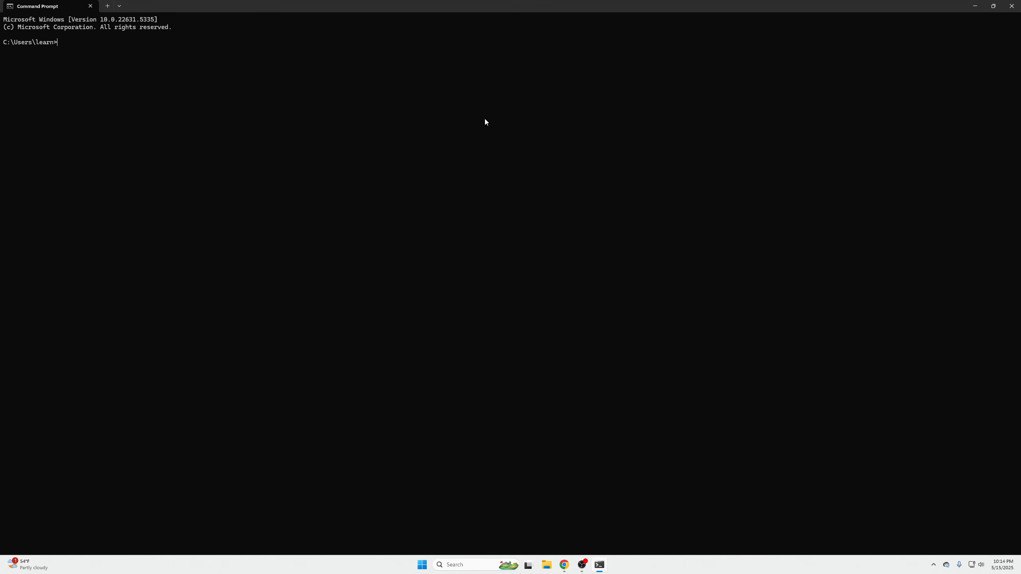
pyautogui.scroll(8, 484, 121)
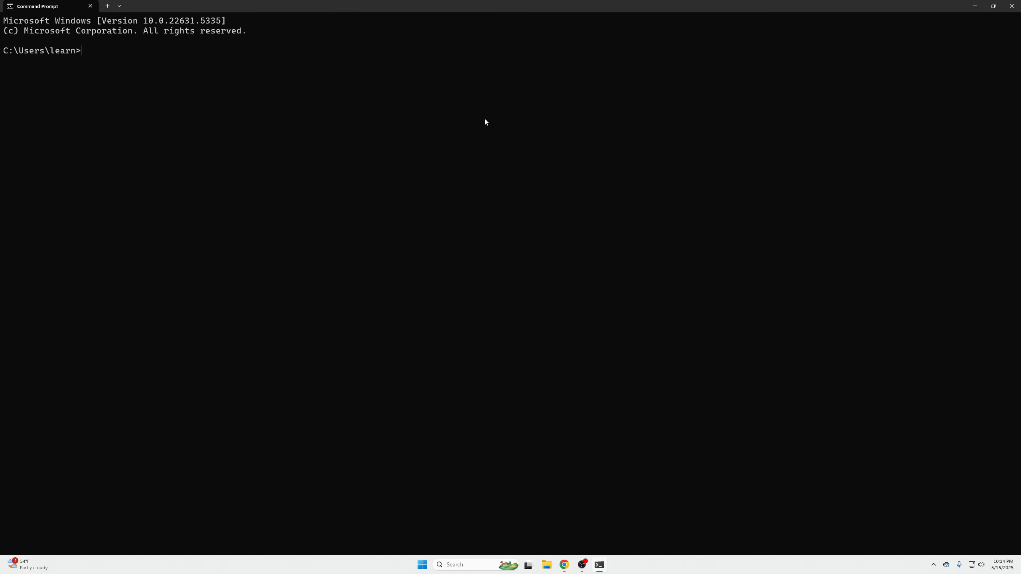
pyautogui.scroll(2, 485, 122)
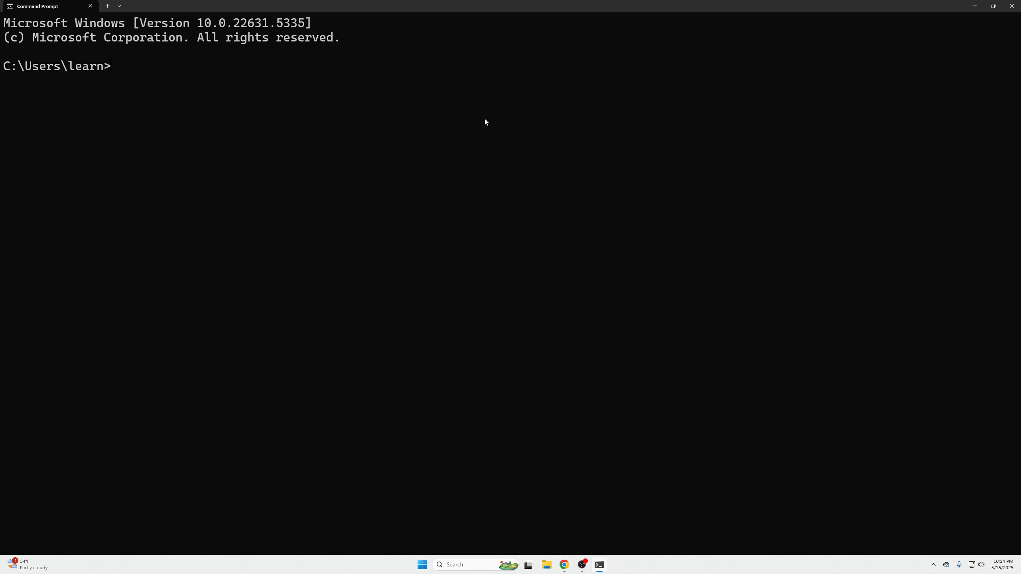
pyautogui.write('ssh learn@192.168.5')
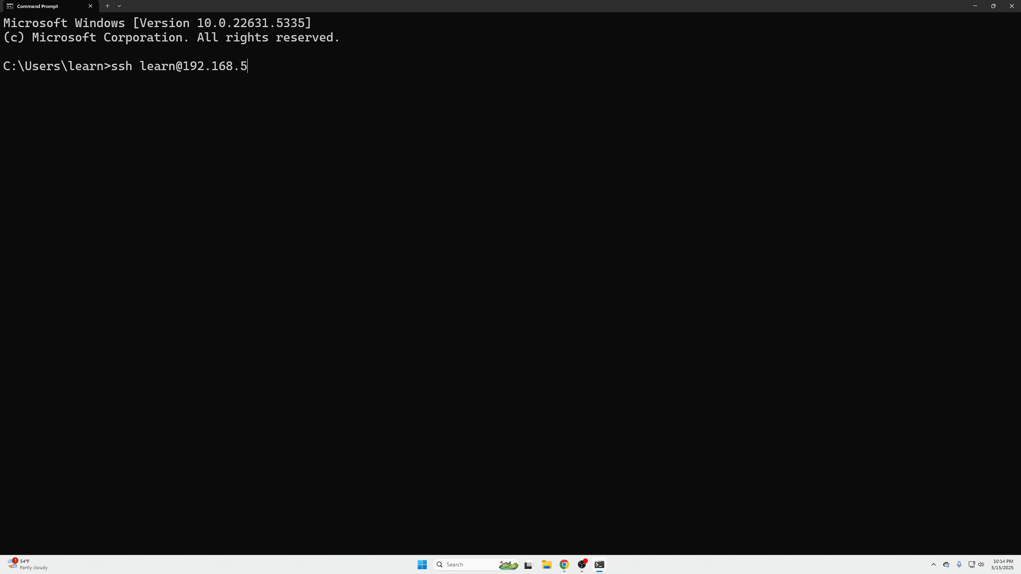
pyautogui.write('0.1')
pyautogui.write('63')
pyautogui.press('Return')
pyautogui.write('yes')
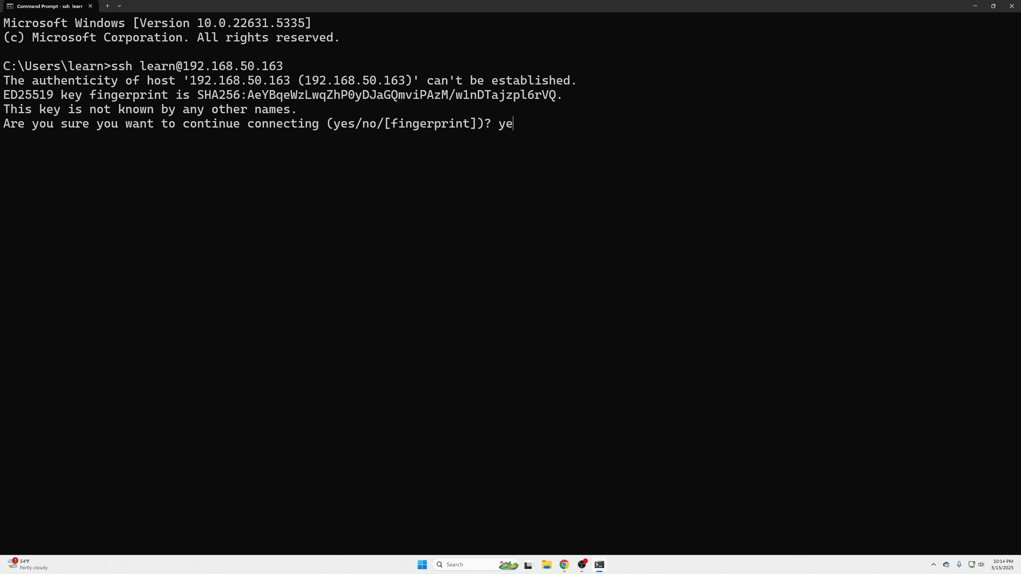
pyautogui.press('Return')
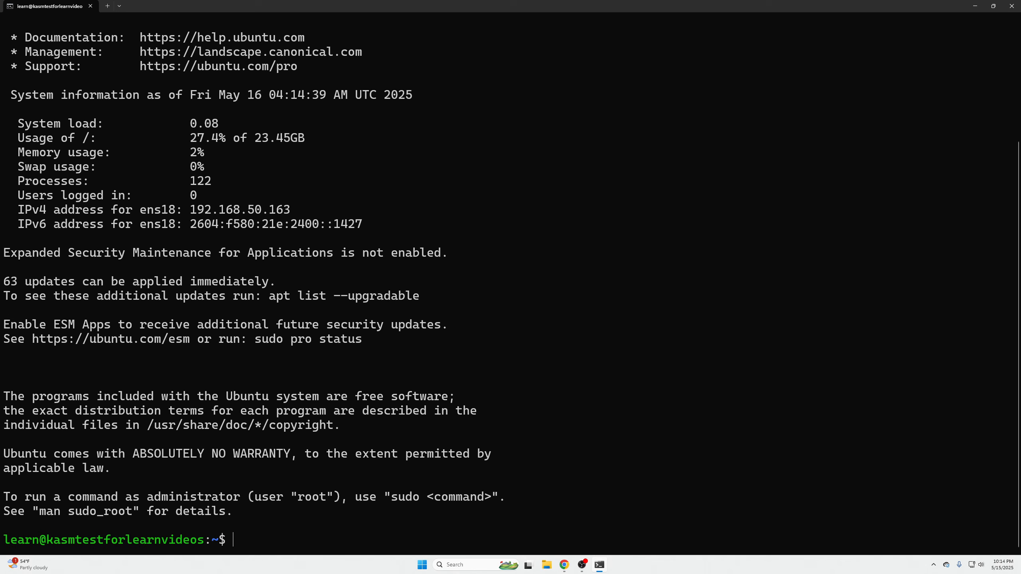
# - Download and extract kasm_release_1.17.0.7f020d.tar.gz in /tmp, run its install.sh with the sudo password, and accept the End User License Agreement
pyautogui.hotkey('ctrl', 'l')
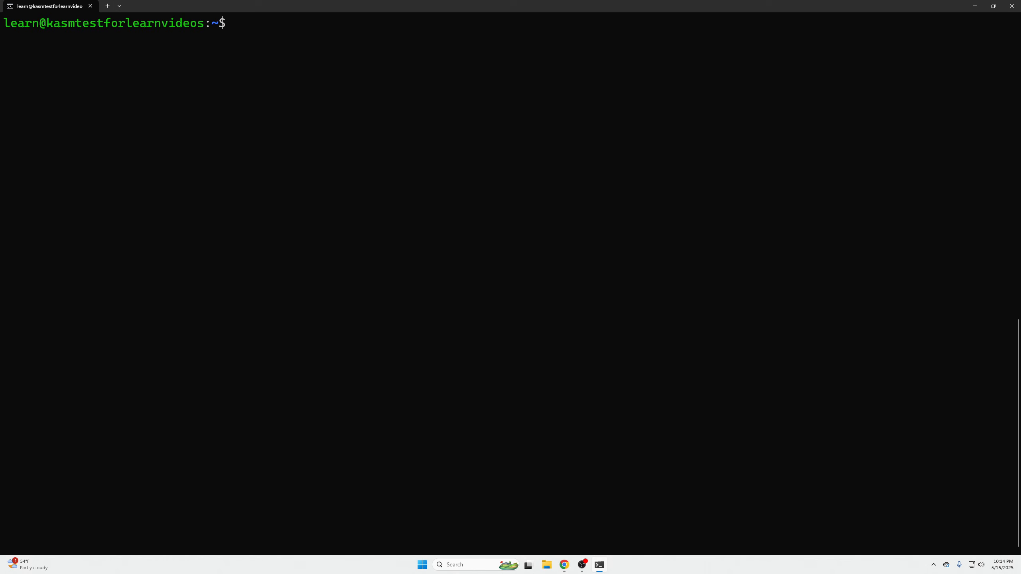
pyautogui.write('cd /tmp curl -O https://kasm-static-content.s3.amazonaws.com/kasm_release_1.17.0.7f020d.tar.gz tar -xf kasm_release_1.17.0.7f020d.tar.gz sudo bash kasm_release/install.sh')
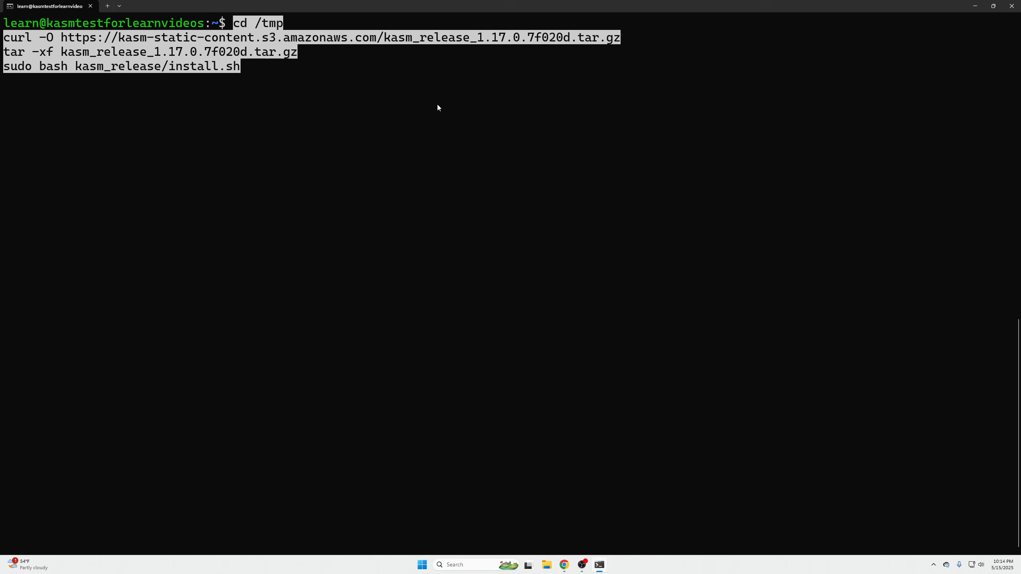
pyautogui.press('Return')
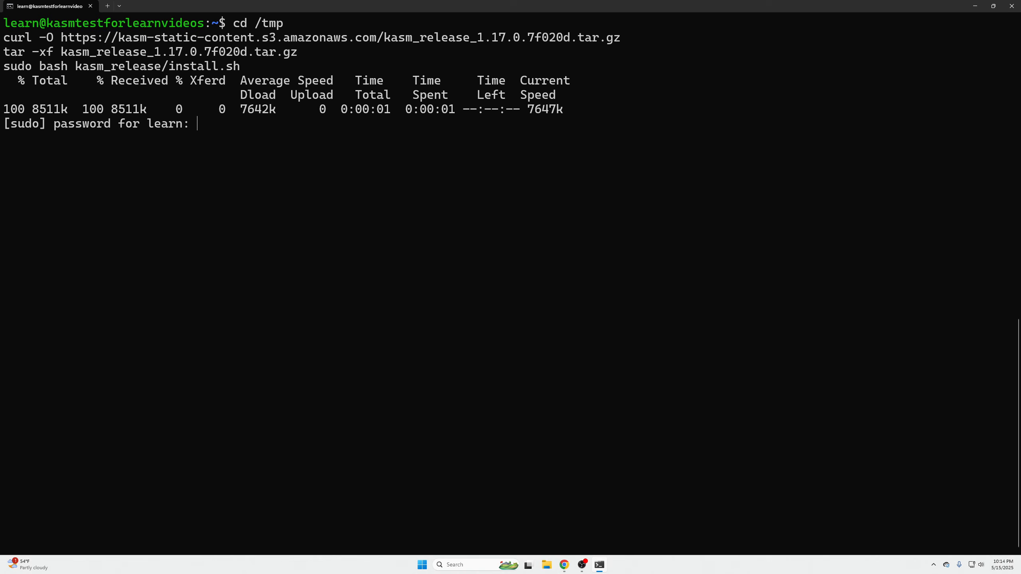
pyautogui.press('Return')
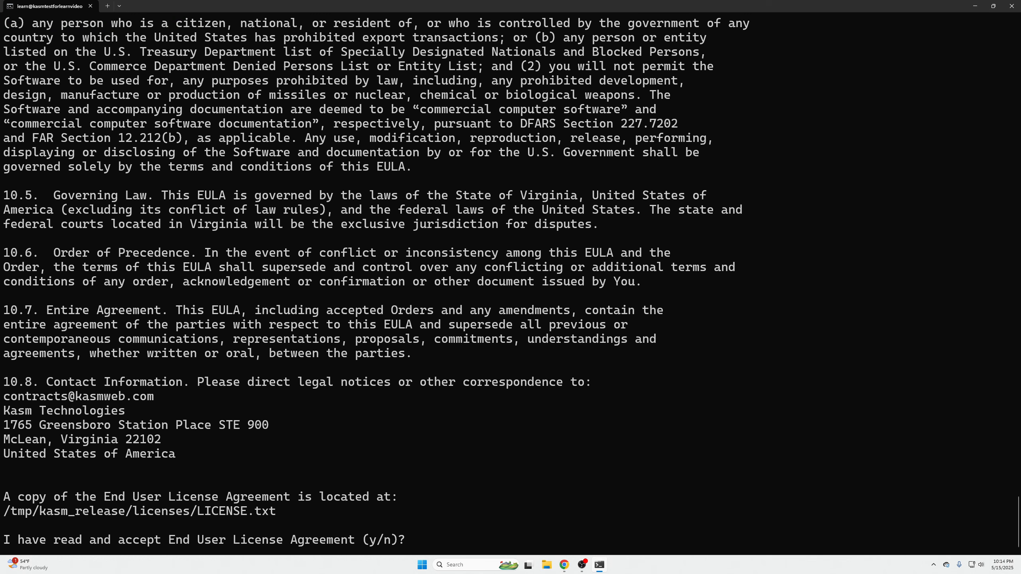
pyautogui.write('y')
pyautogui.press('Return')
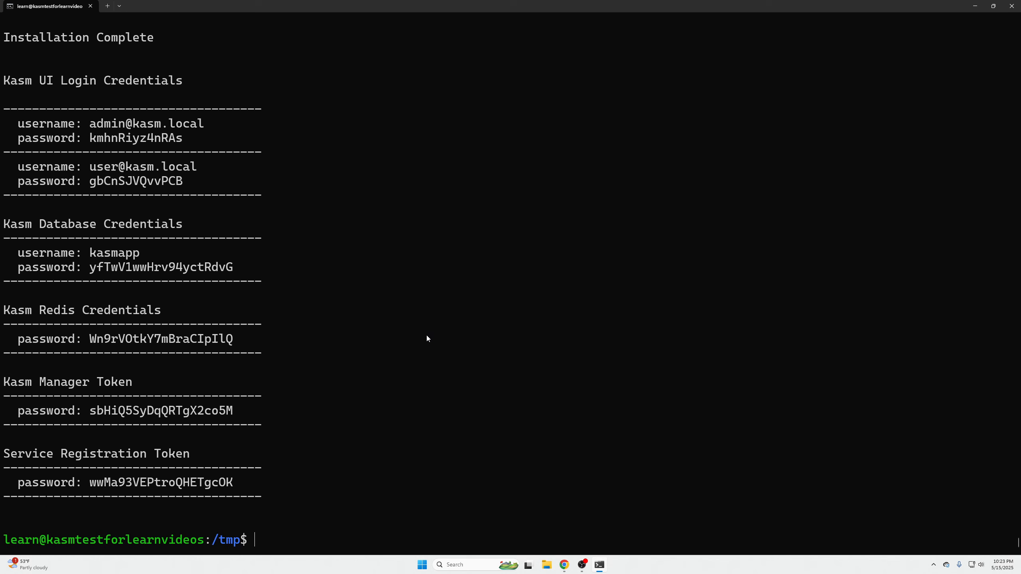
# - Copy the block of generated Kasm credentials from the terminal output and return to the Proxmox browser window
pyautogui.scroll(3, 426, 337)
pyautogui.scroll(-2, 280, 303)
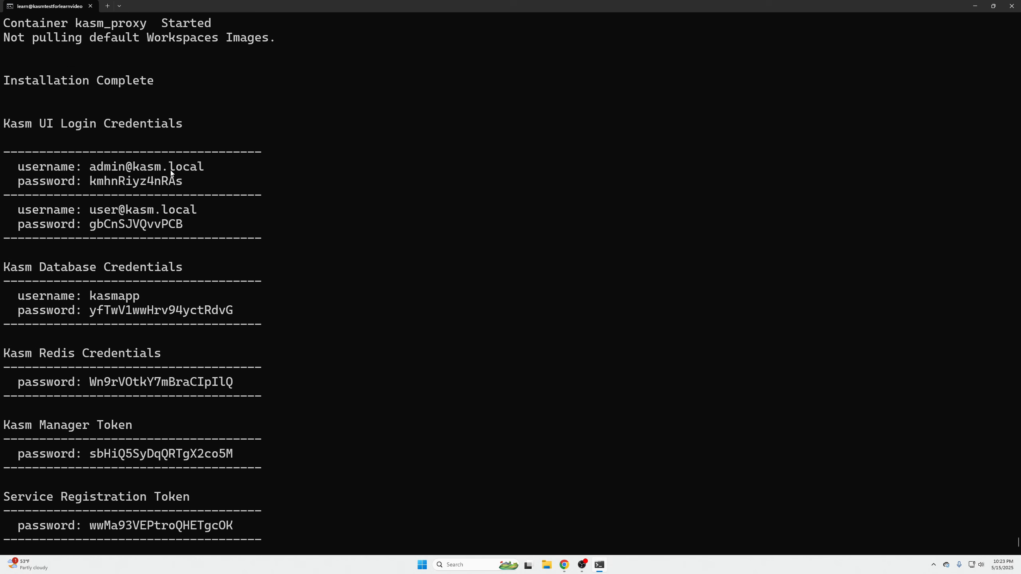
pyautogui.moveTo(4, 127); pyautogui.dragTo(280, 497)
pyautogui.rightClick(280, 496)
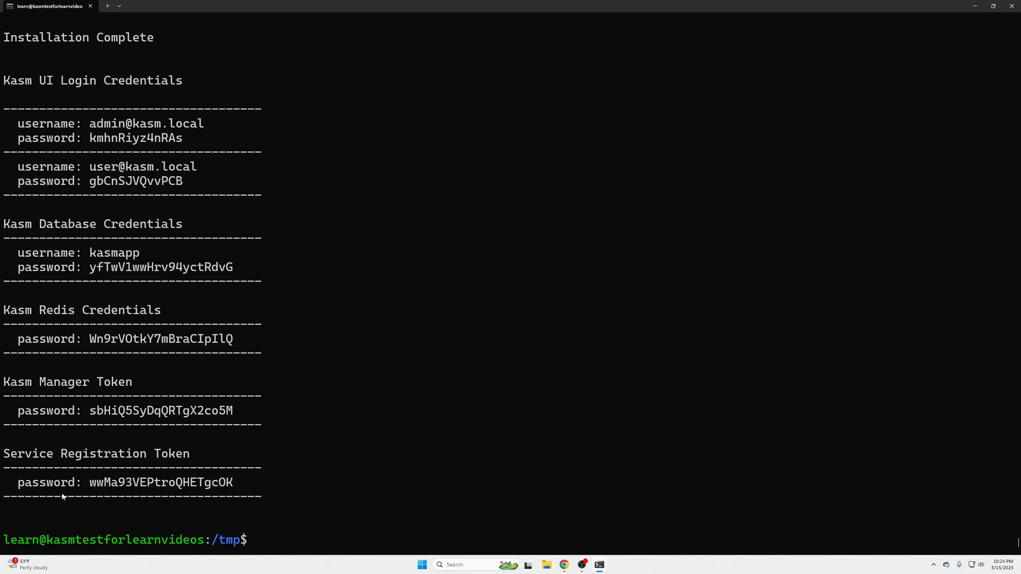
pyautogui.hotkey('alt', 'Tab')
pyautogui.click(976, 7)
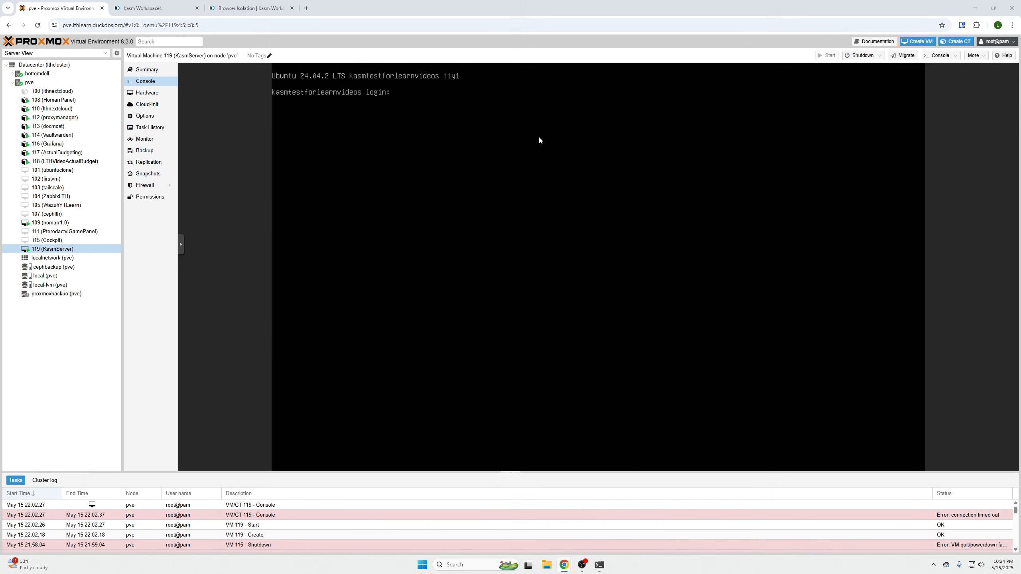
pyautogui.hotkey('ctrl', 't')
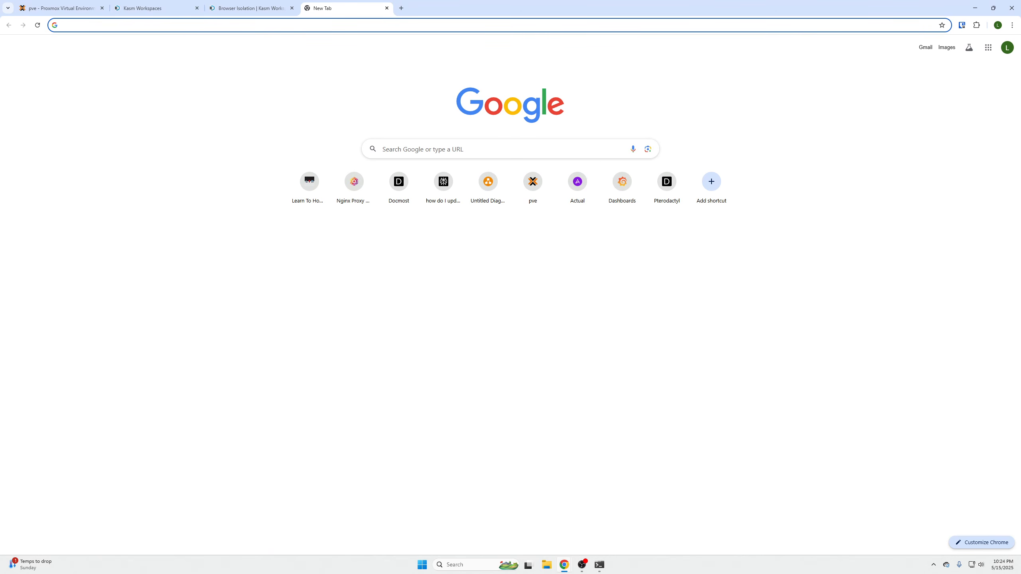
pyautogui.click(207, 25)
pyautogui.write('https://<WEBAPP_SERVER>:443')
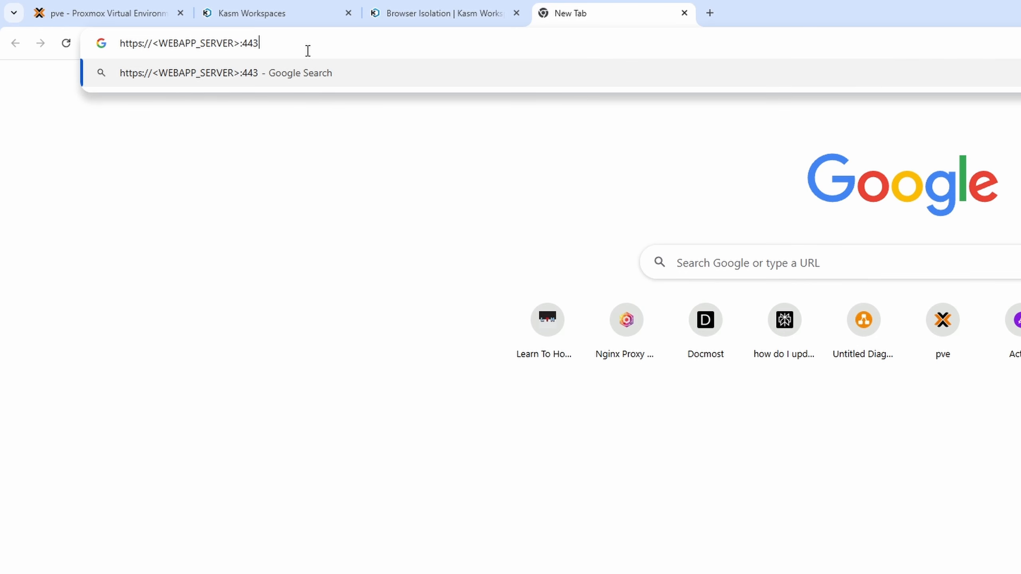
pyautogui.press('Left')
pyautogui.press('Left')
pyautogui.press('Left')
pyautogui.press('Left')
pyautogui.press('BackSpace')
pyautogui.press('BackSpace')
pyautogui.press('BackSpace')
pyautogui.press('BackSpace')
pyautogui.press('BackSpace')
pyautogui.press('BackSpace')
pyautogui.press('BackSpace')
pyautogui.press('BackSpace')
pyautogui.press('BackSpace')
pyautogui.press('BackSpace')
pyautogui.press('BackSpace')
pyautogui.press('BackSpace')
pyautogui.press('BackSpace')
pyautogui.press('BackSpace')
pyautogui.press('BackSpace')
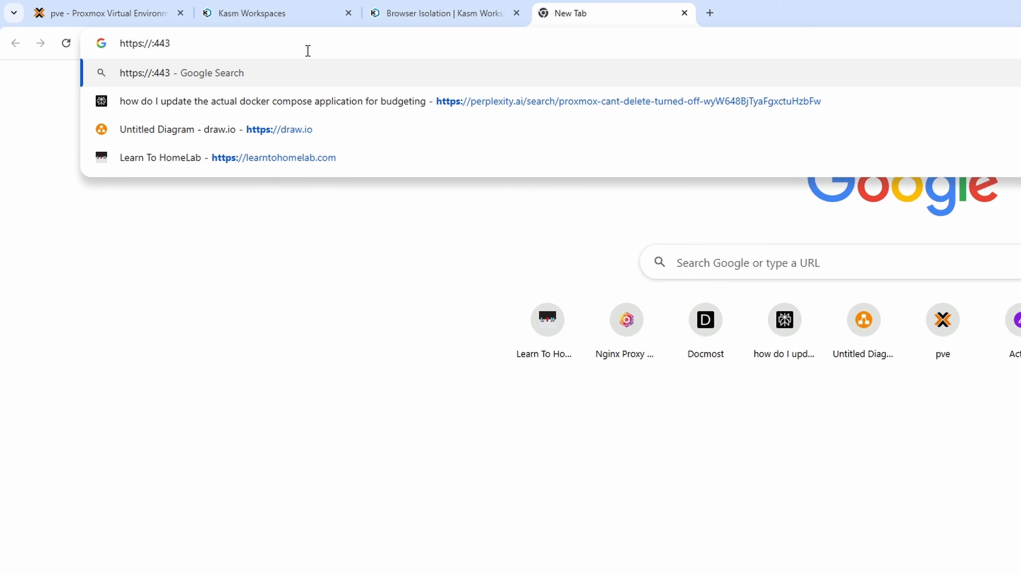
# - Complete the address with 192.168.50.163, open it, and proceed past the certificate warning to the Kasm login page
pyautogui.write('192.1')
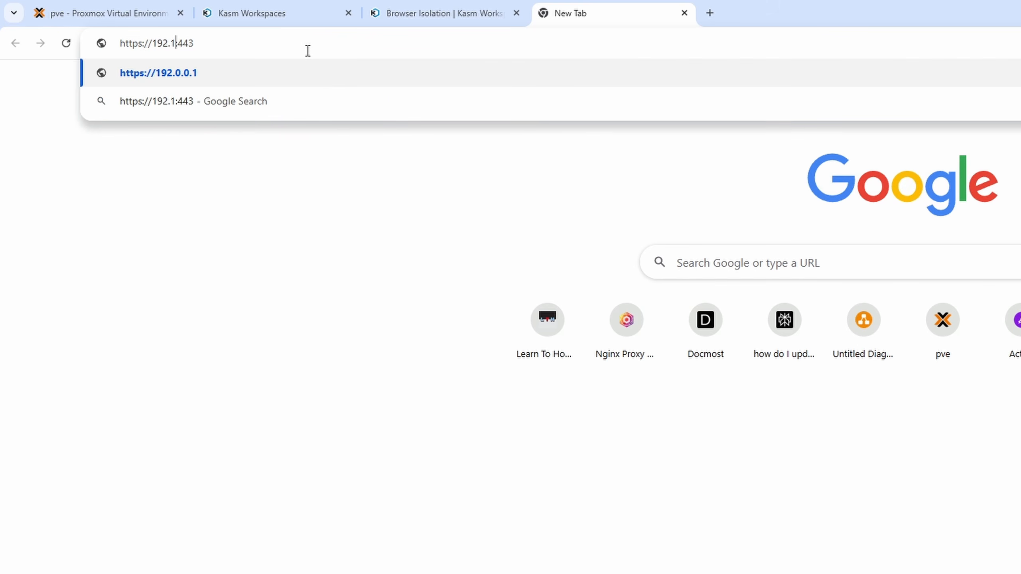
pyautogui.write('68.5')
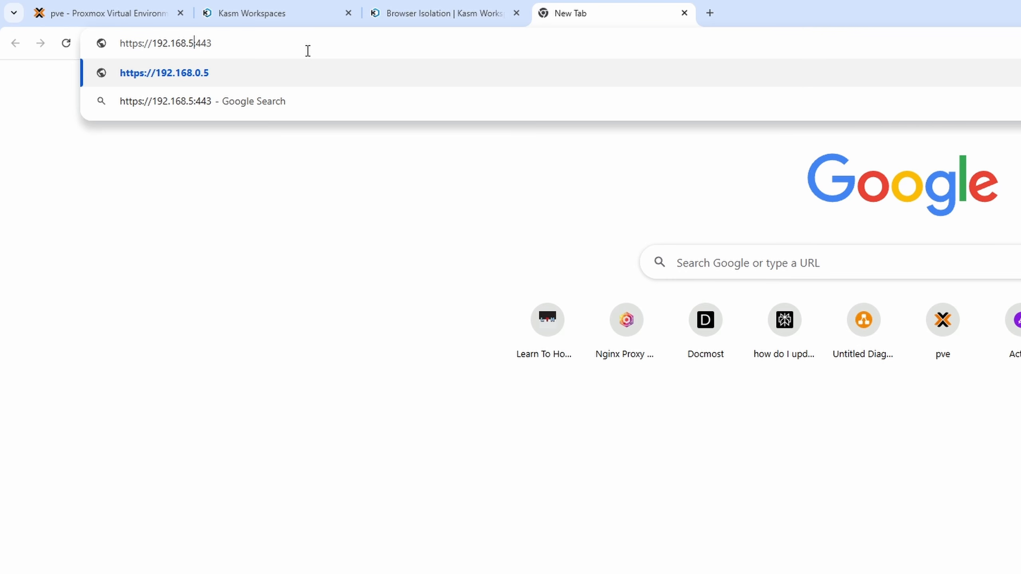
pyautogui.write('0.163')
pyautogui.press('Return')
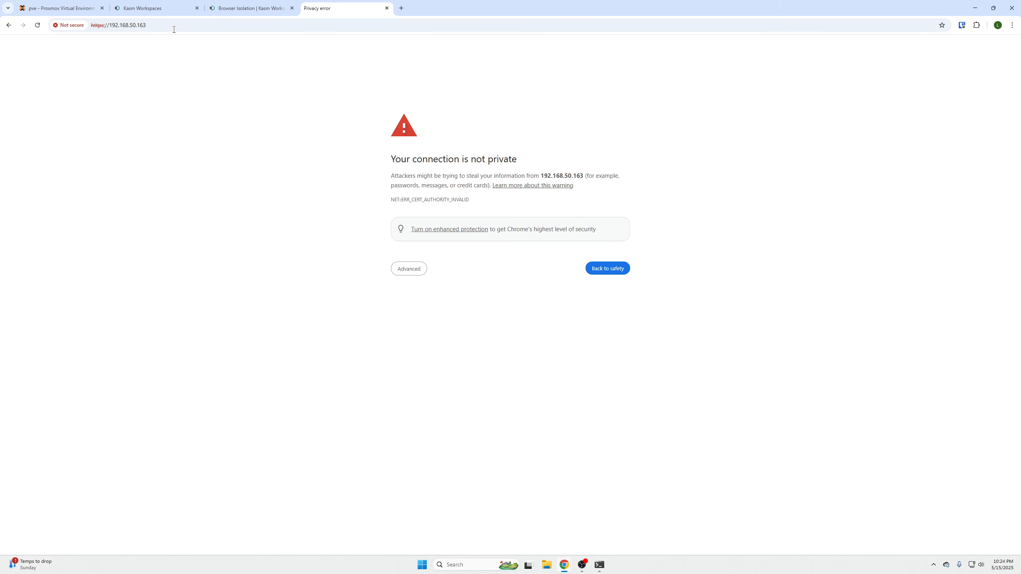
pyautogui.click(408, 269)
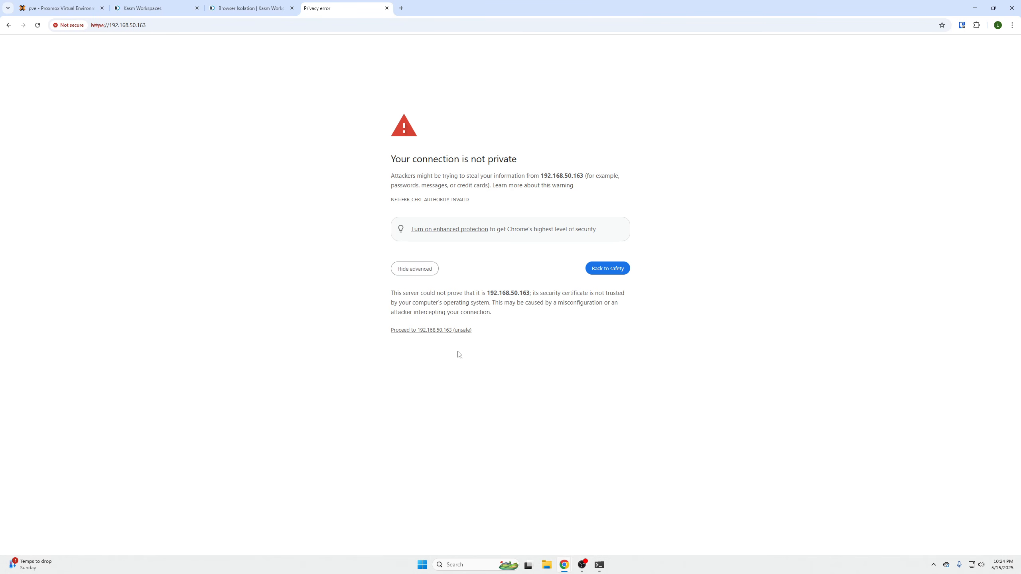
pyautogui.click(446, 332)
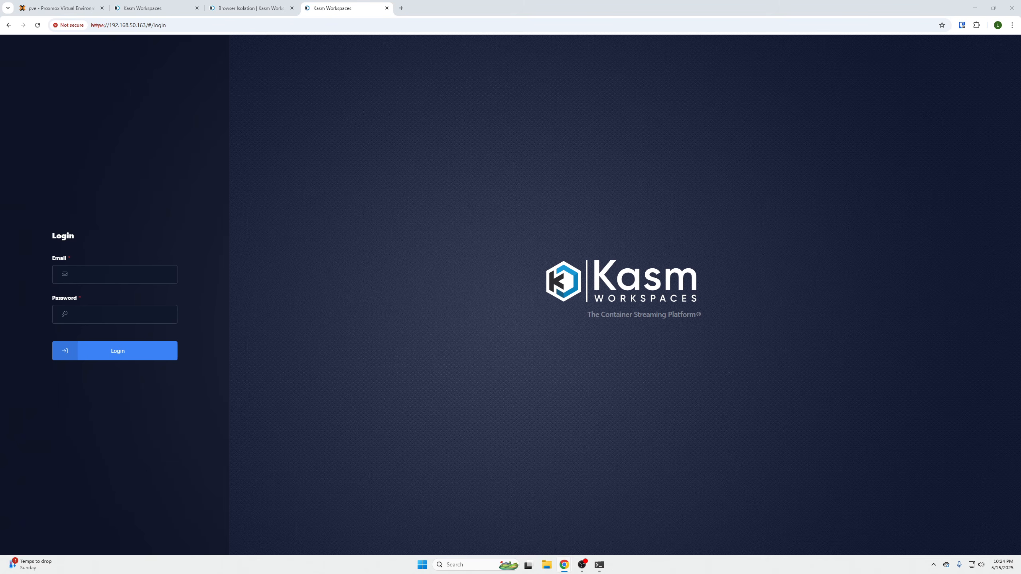
# - Log in to Kasm Workspaces with the generated admin account's email and password
pyautogui.click(125, 278)
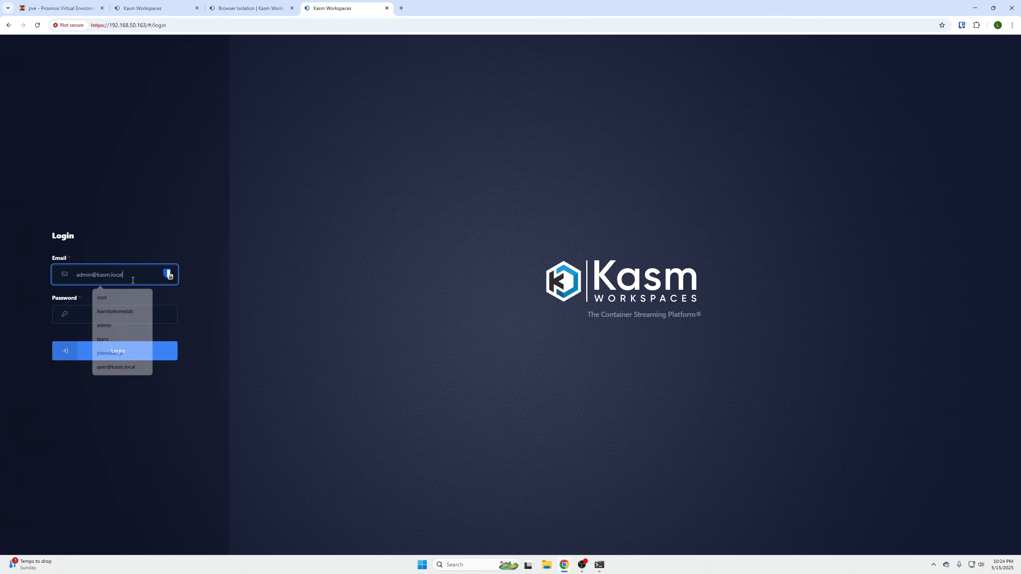
pyautogui.click(103, 353)
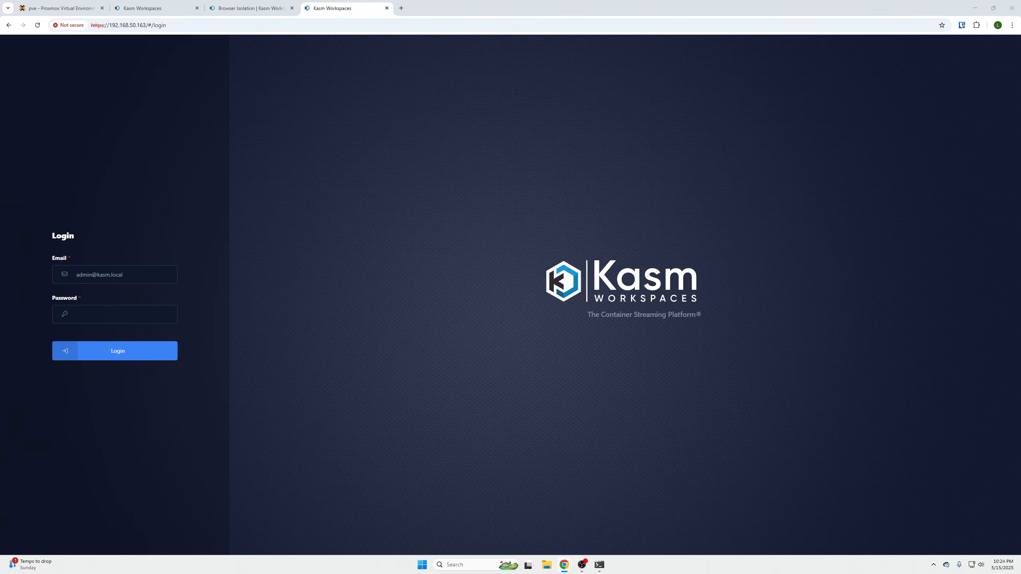
pyautogui.click(126, 316)
pyautogui.hotkey('ctrl', 'v')
pyautogui.click(136, 348)
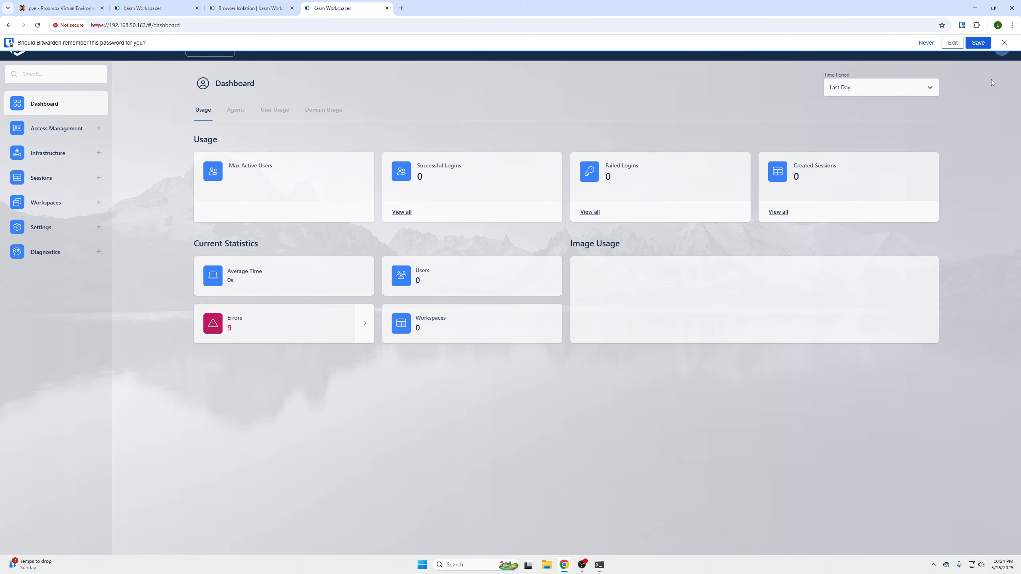
# - Close the locked Bitwarden vault window and dismiss the offer to remember the password
pyautogui.click(985, 43)
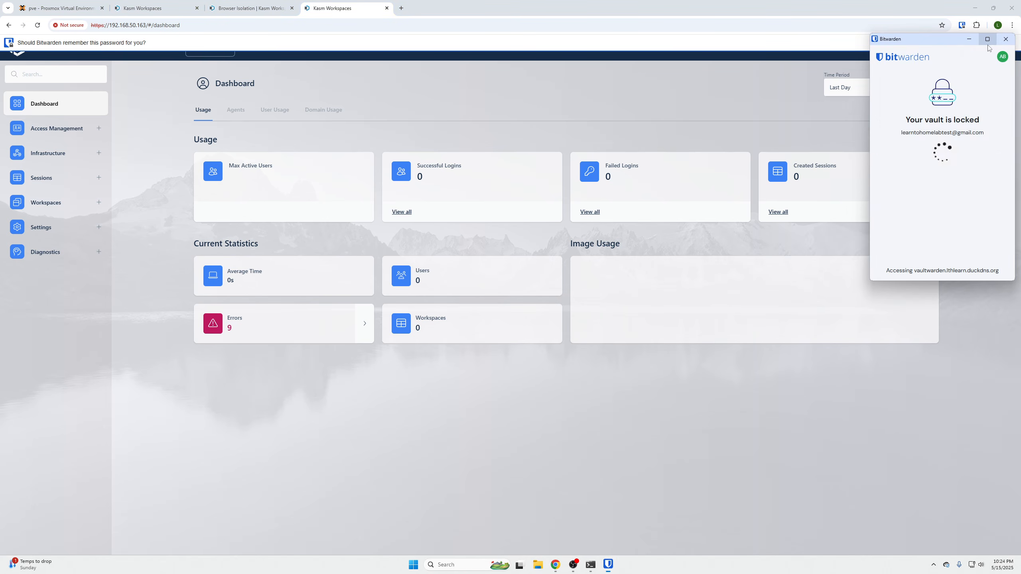
pyautogui.click(1005, 40)
pyautogui.click(1005, 44)
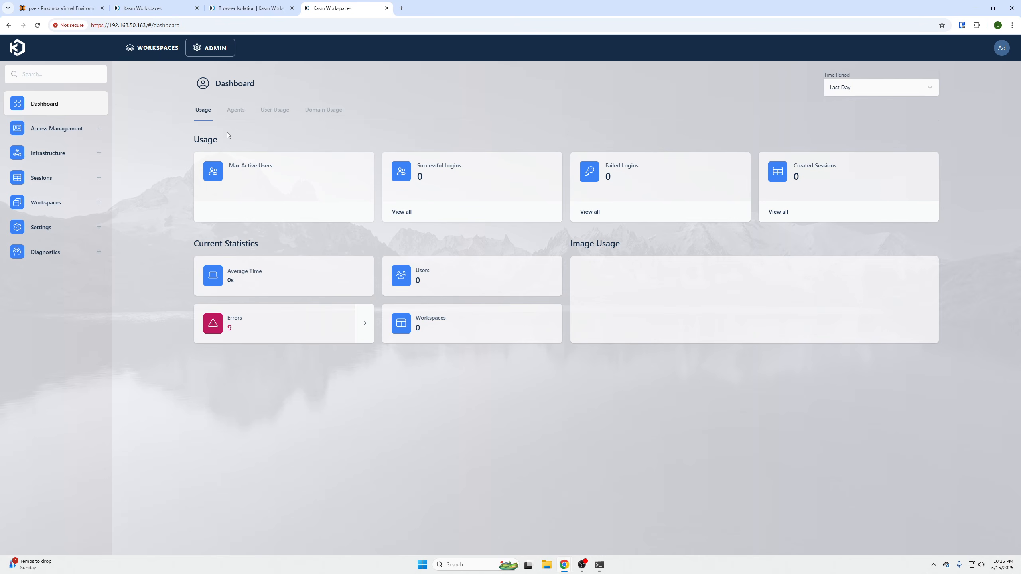
# - Review the users and groups under Access Management, including the All Users group's members, permissions and settings
pyautogui.click(61, 130)
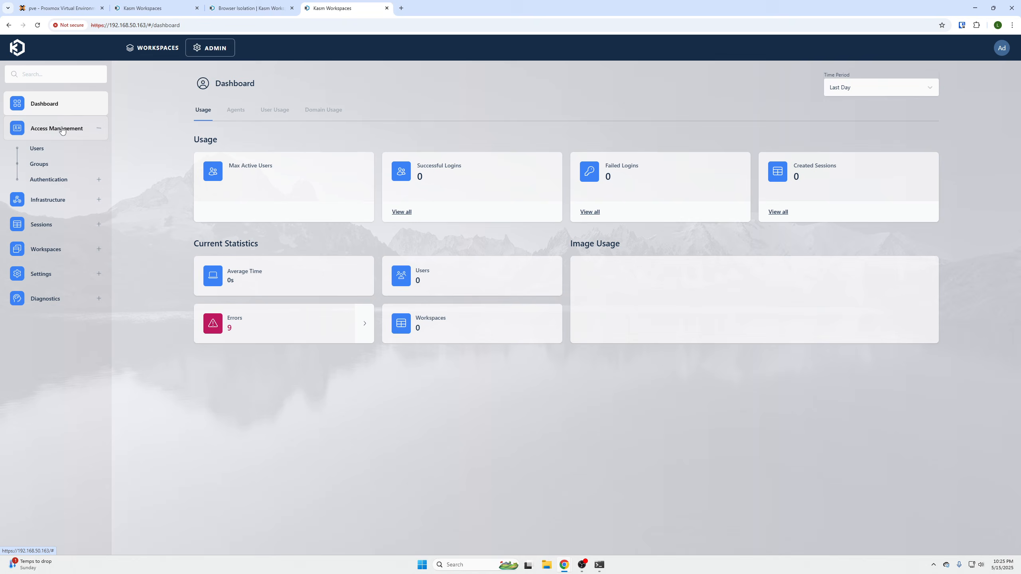
pyautogui.click(59, 150)
pyautogui.click(55, 165)
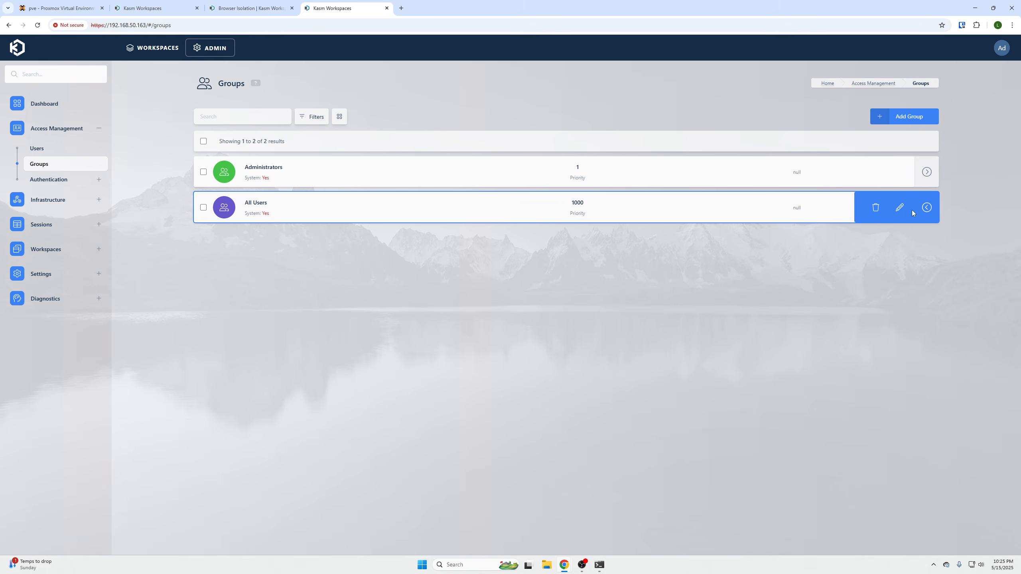
pyautogui.click(898, 210)
pyautogui.click(227, 114)
pyautogui.click(264, 113)
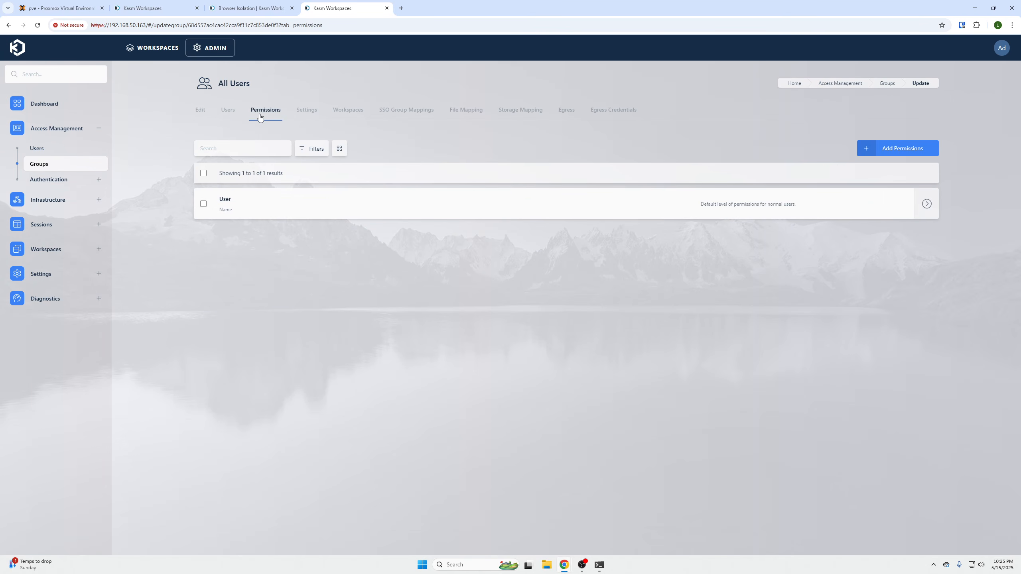
pyautogui.click(300, 115)
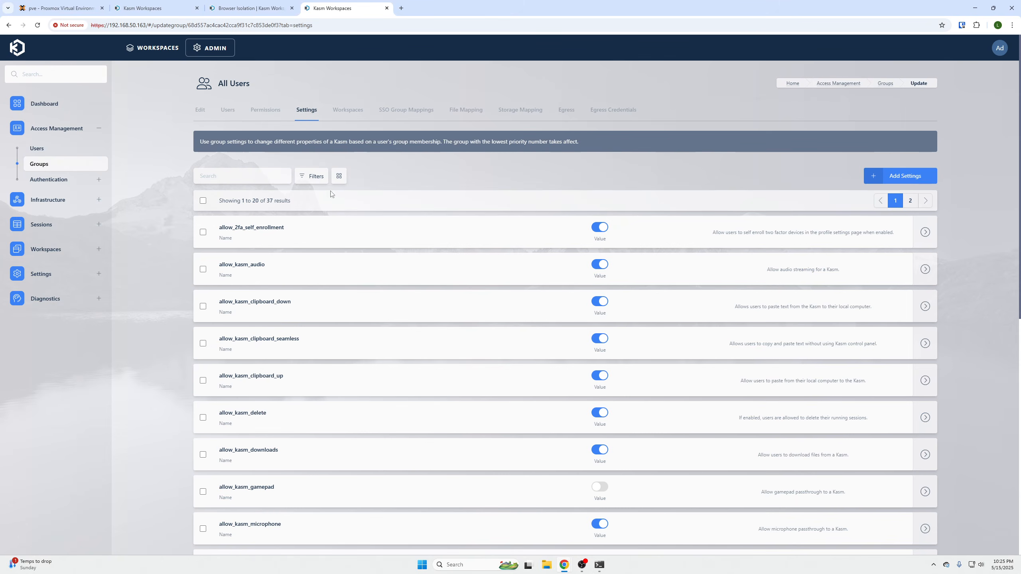
pyautogui.scroll(-10, 422, 266)
pyautogui.scroll(10, 670, 371)
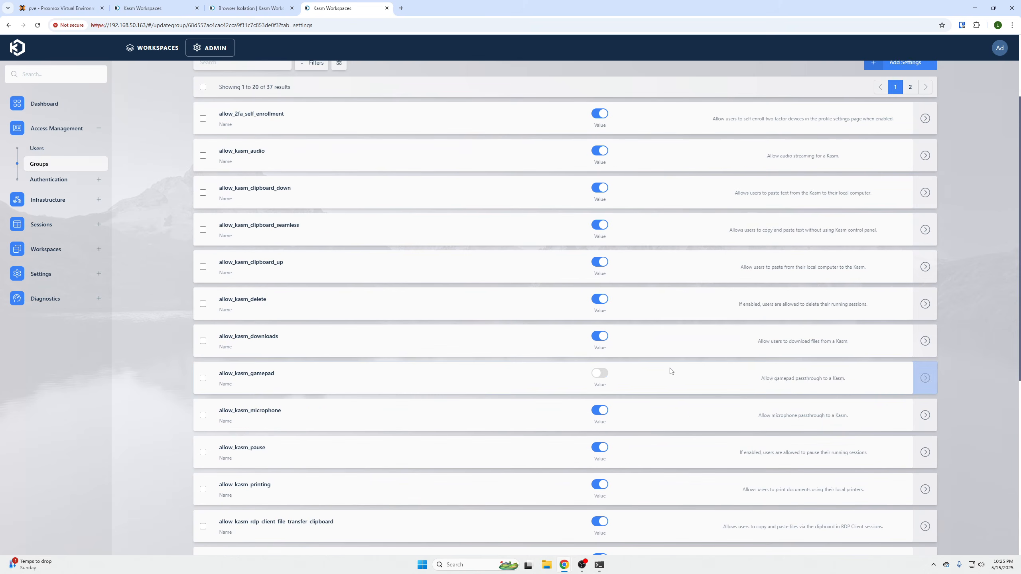
# - Examine the setting names that can be added to the All Users group, without adding one
pyautogui.click(914, 176)
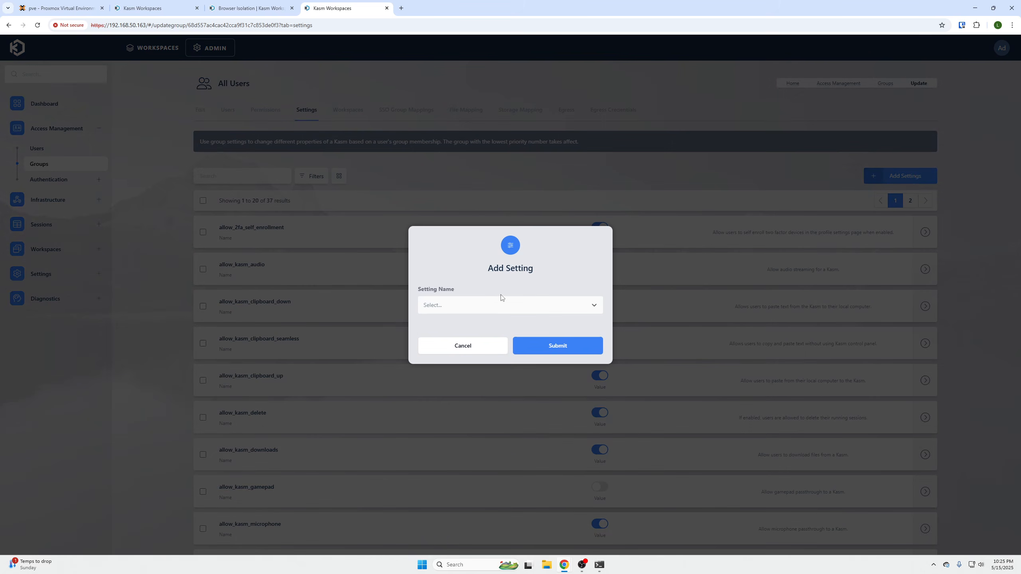
pyautogui.click(501, 304)
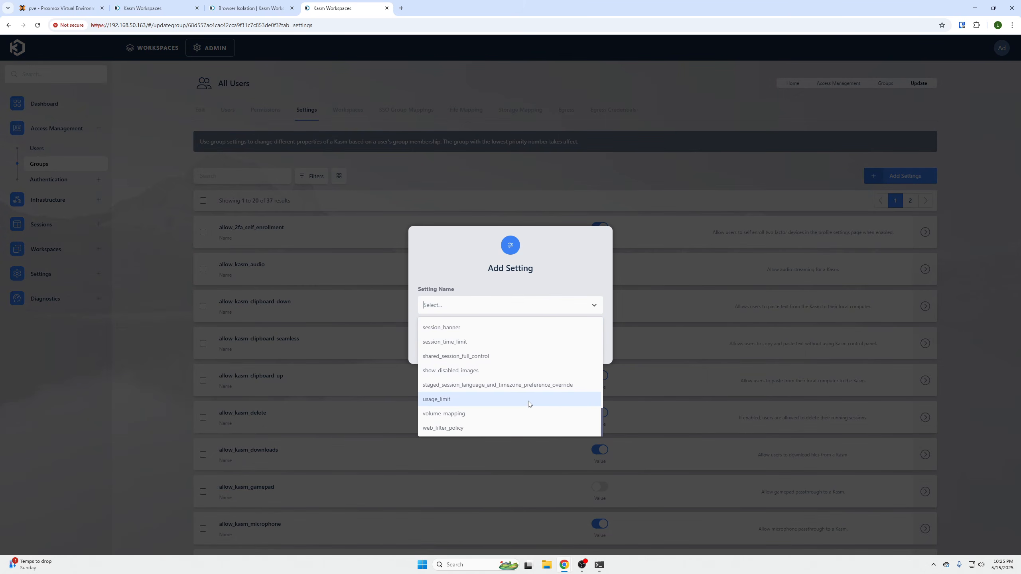
pyautogui.scroll(10, 534, 394)
pyautogui.click(605, 258)
pyautogui.click(497, 347)
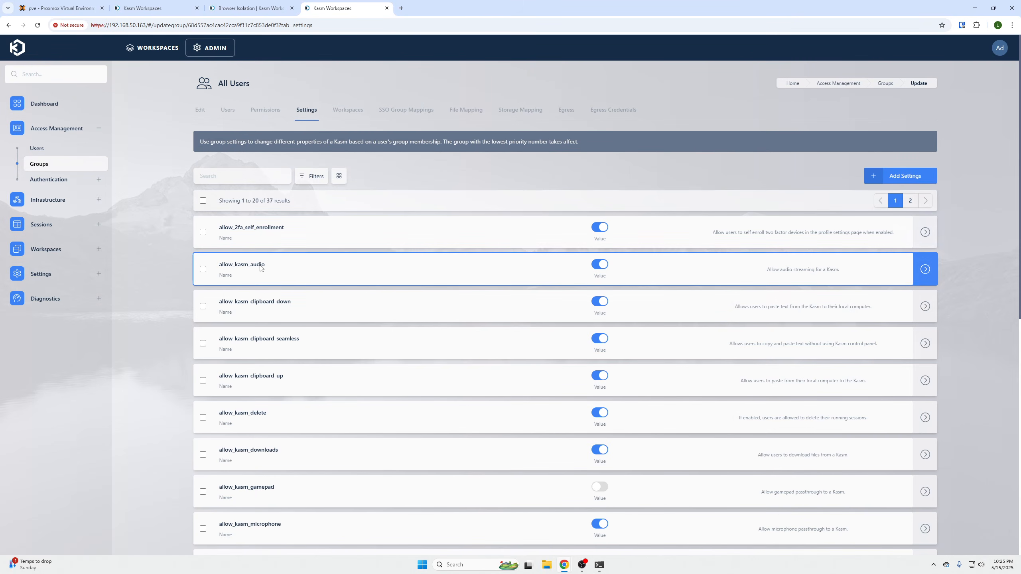
pyautogui.scroll(-8, 249, 282)
pyautogui.scroll(10, 249, 340)
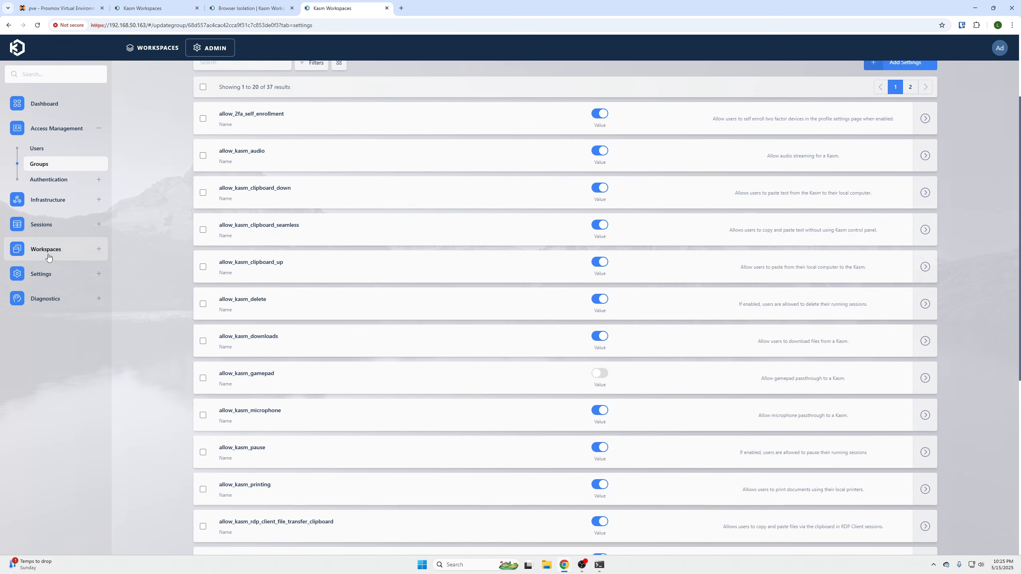
# - Examine the Workspace Registry: the available workspaces, the version choices for AlmaLinux 8, and the list of registries
pyautogui.click(46, 249)
pyautogui.click(55, 274)
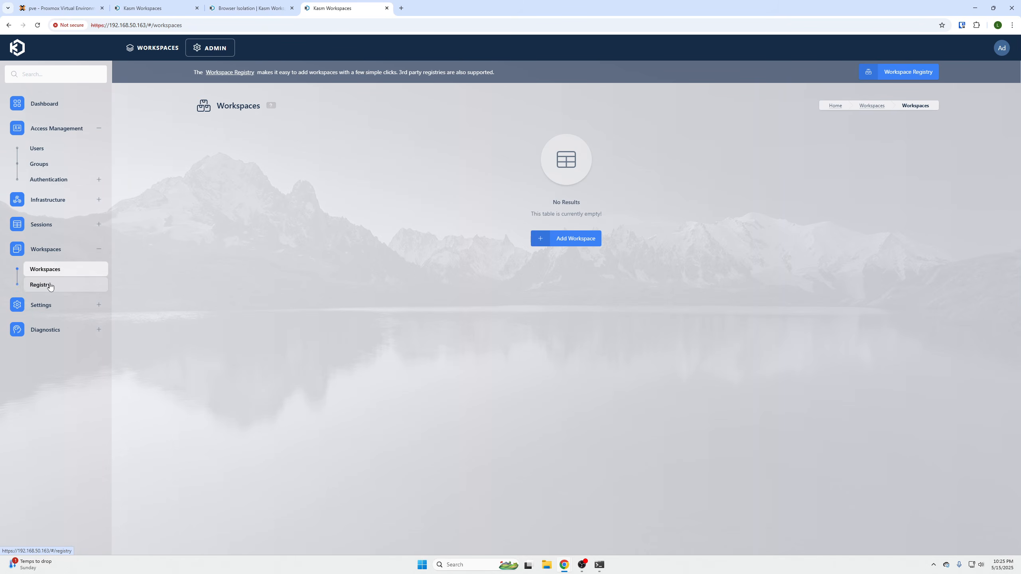
pyautogui.click(50, 285)
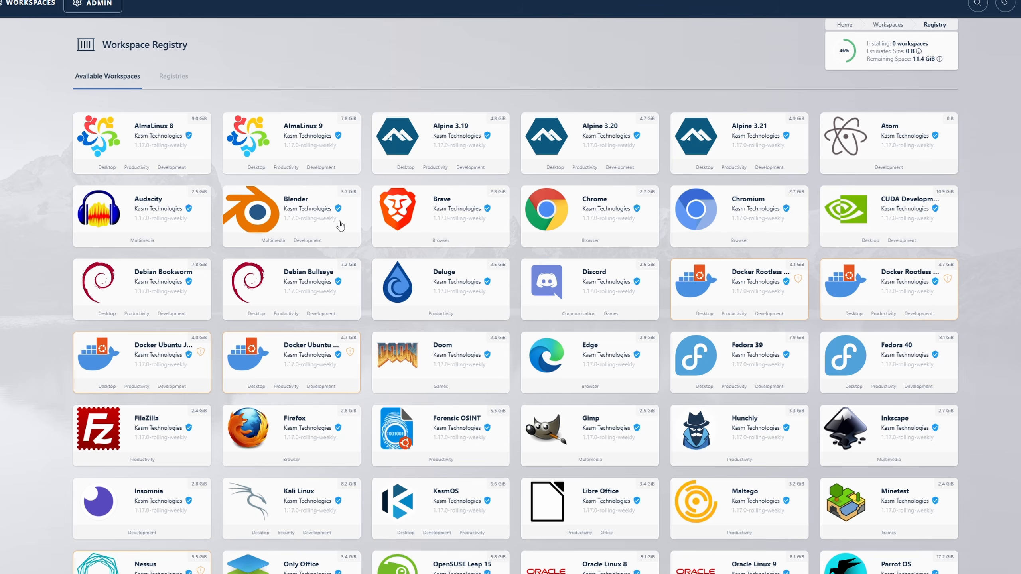
pyautogui.click(251, 161)
pyautogui.click(140, 138)
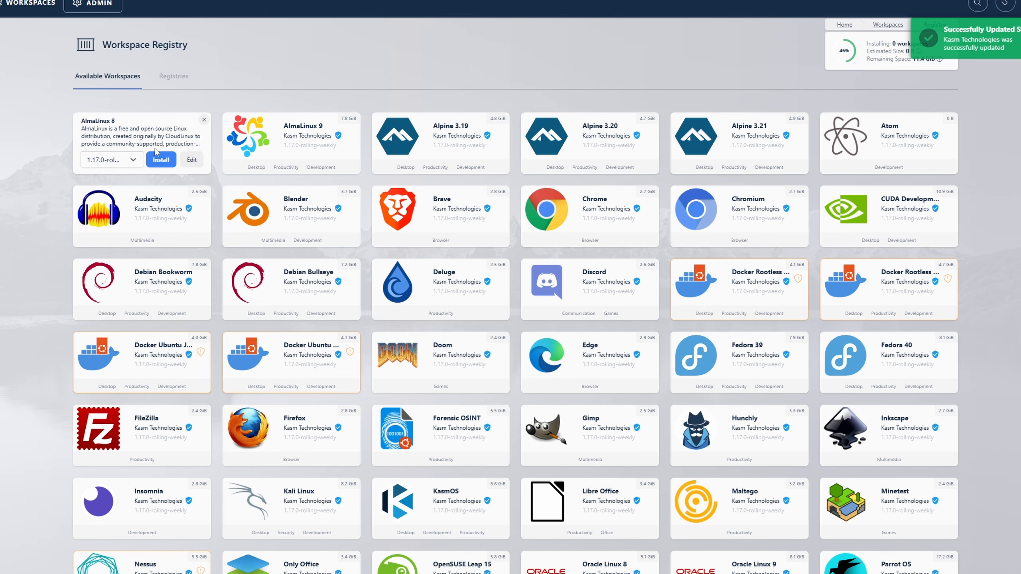
pyautogui.click(128, 161)
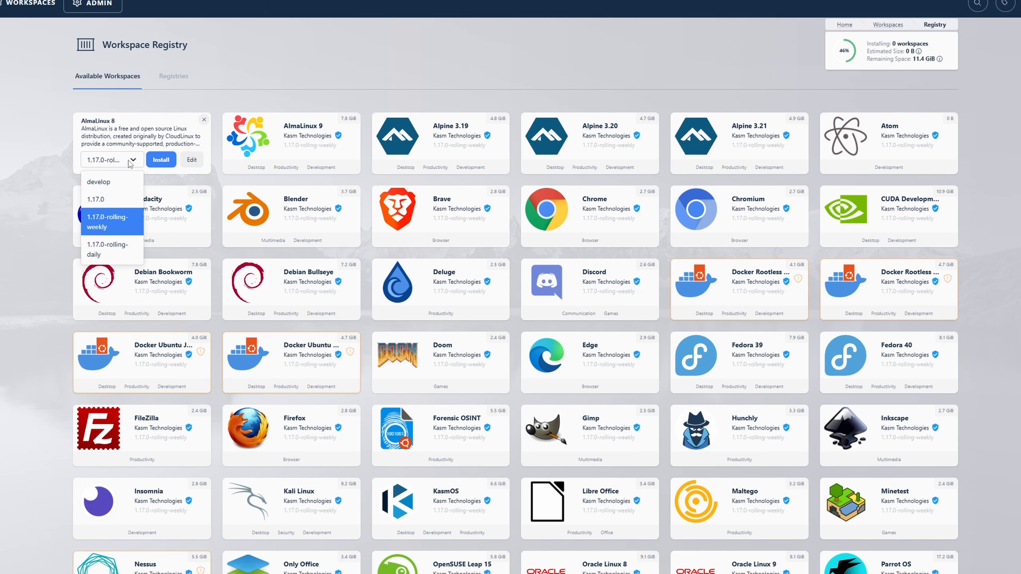
pyautogui.click(130, 163)
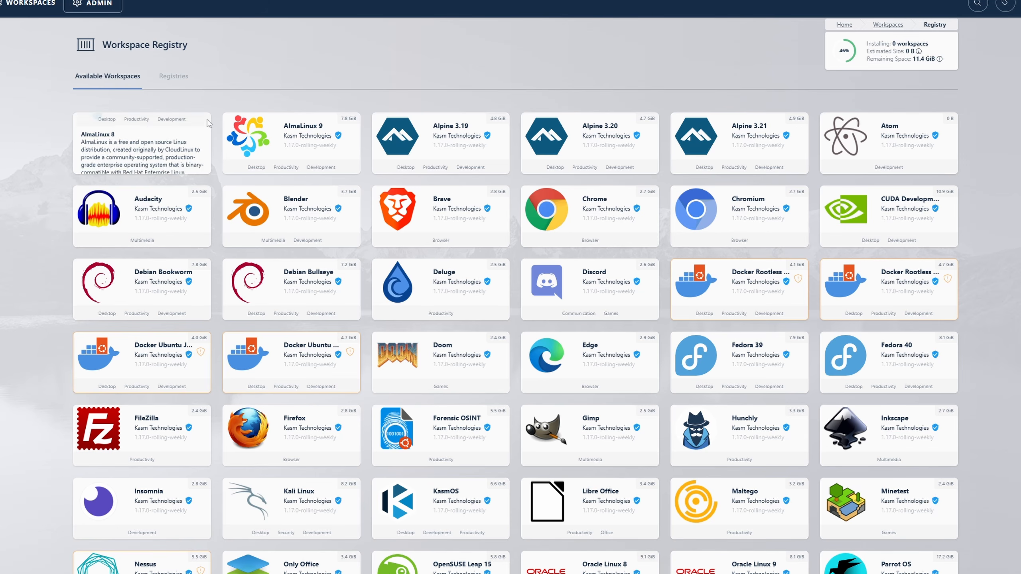
pyautogui.scroll(-10, 699, 281)
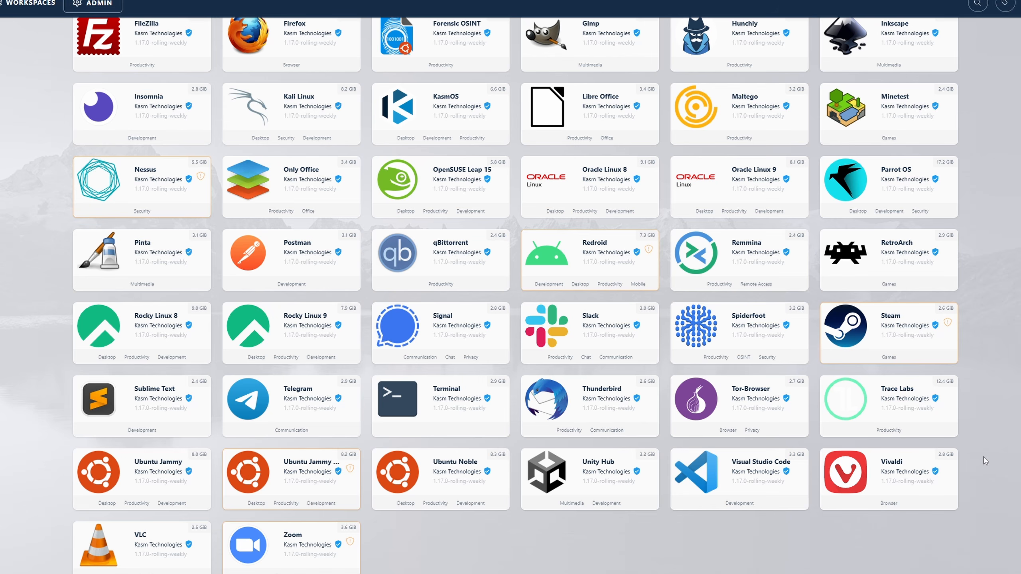
pyautogui.scroll(10, 1000, 490)
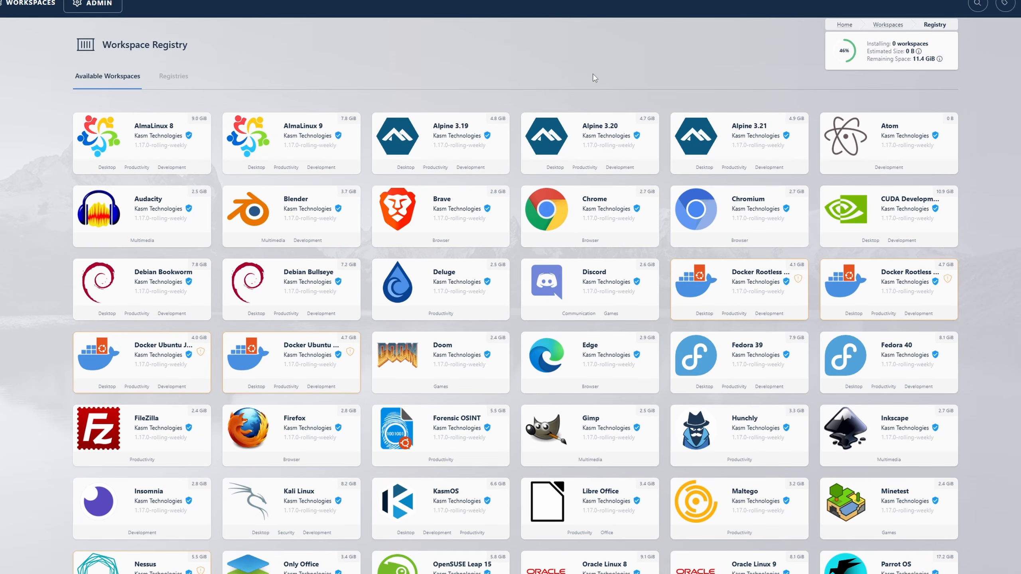
pyautogui.click(163, 81)
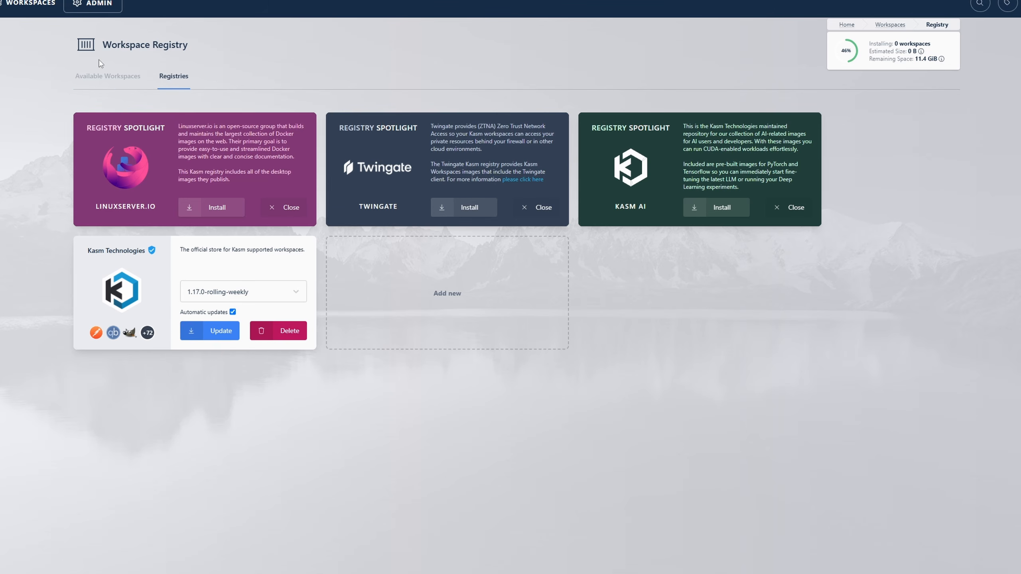
pyautogui.click(97, 75)
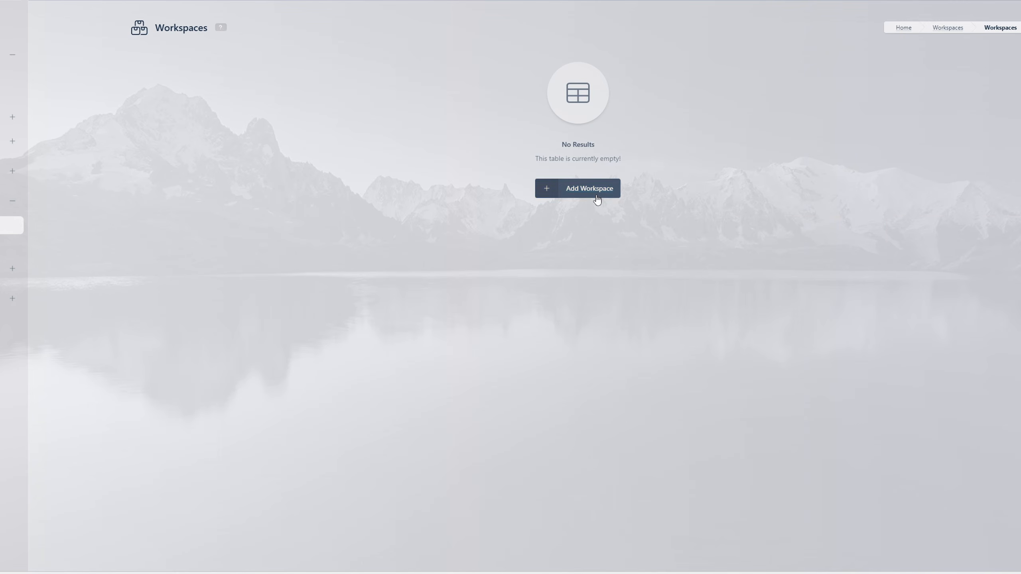
# - Start a new workspace of type Container and choose the registry entry kasmweb/chrome (Kasm Technologies)
pyautogui.click(598, 195)
pyautogui.click(383, 145)
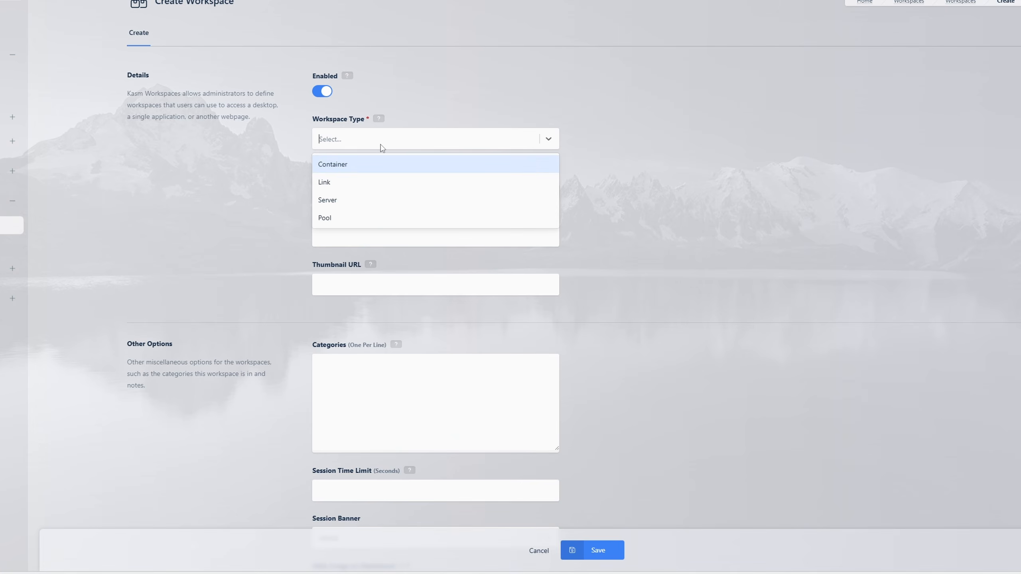
pyautogui.click(364, 169)
pyautogui.click(387, 193)
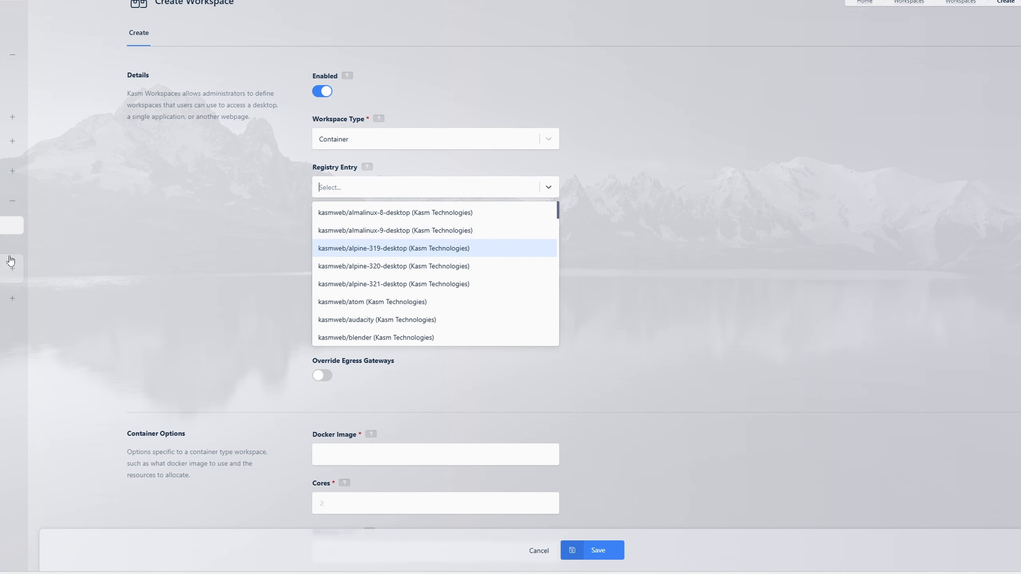
pyautogui.scroll(-2, 466, 241)
pyautogui.scroll(-7, 467, 243)
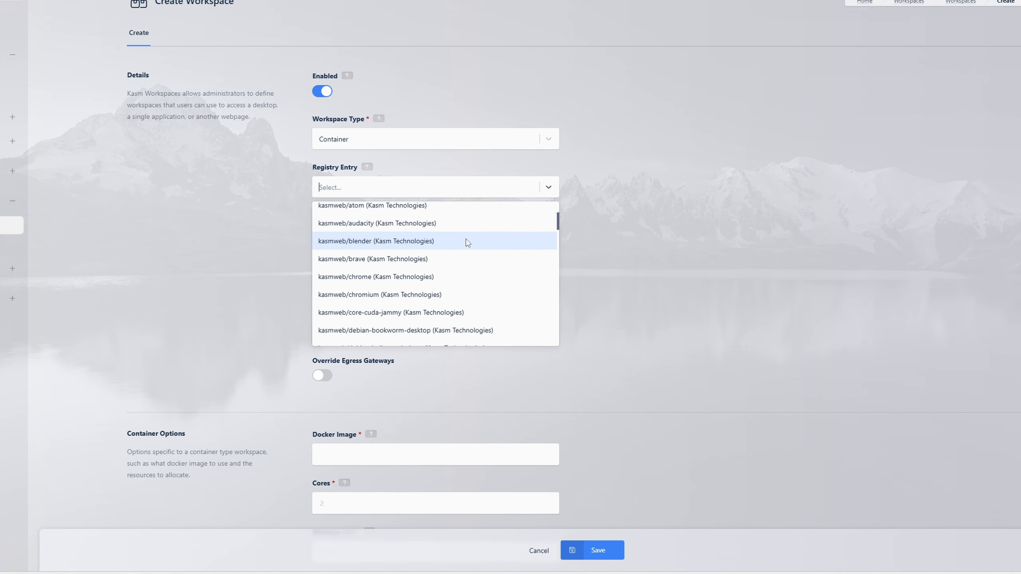
pyautogui.scroll(9, 468, 242)
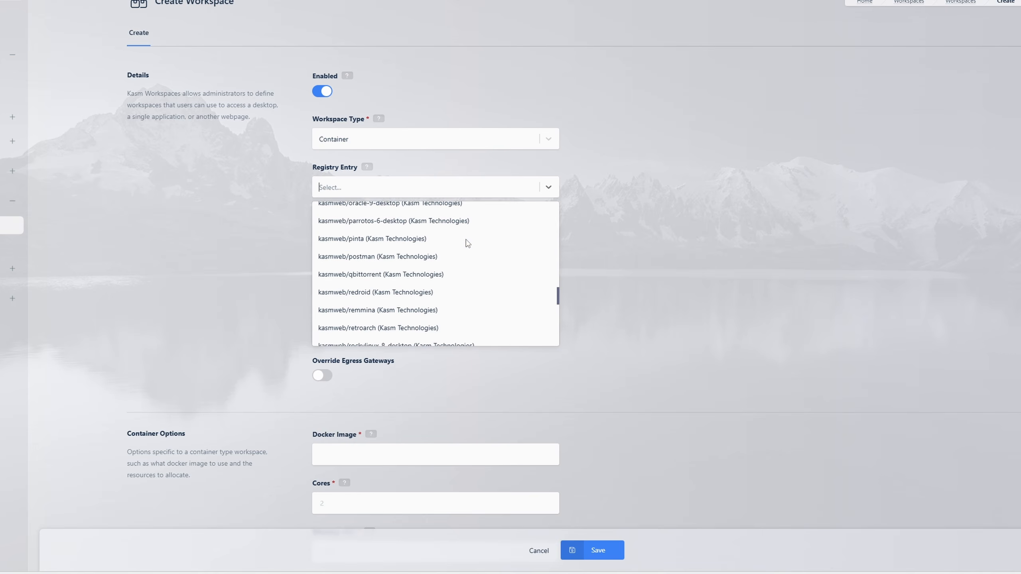
pyautogui.scroll(1, 465, 278)
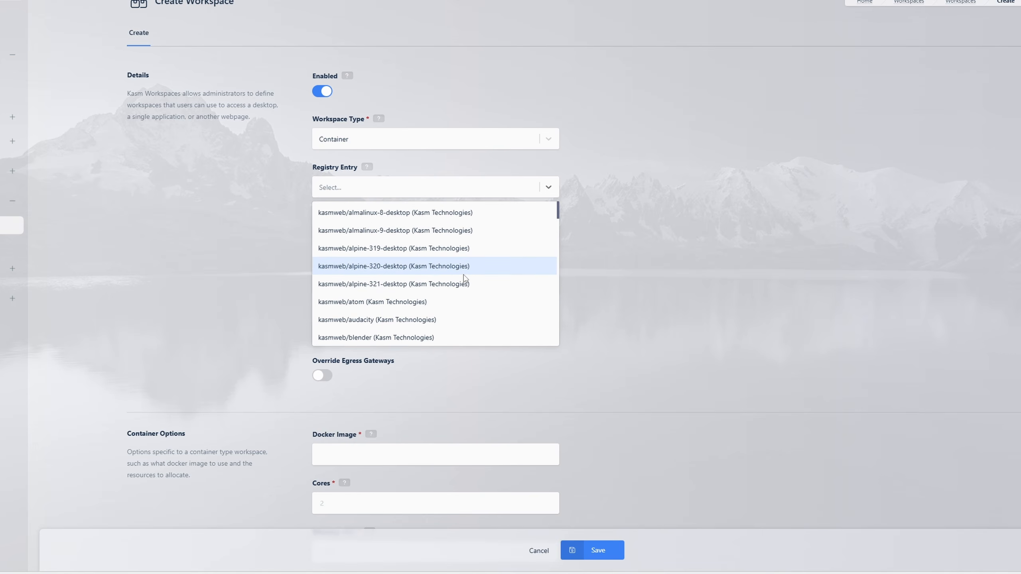
pyautogui.scroll(-5, 468, 275)
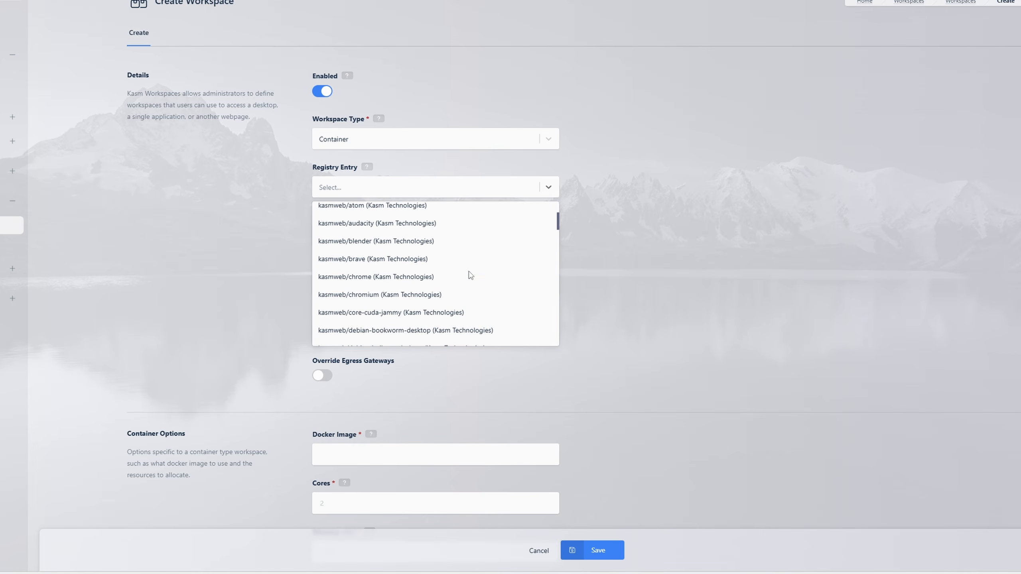
pyautogui.click(437, 280)
pyautogui.scroll(-2, 456, 264)
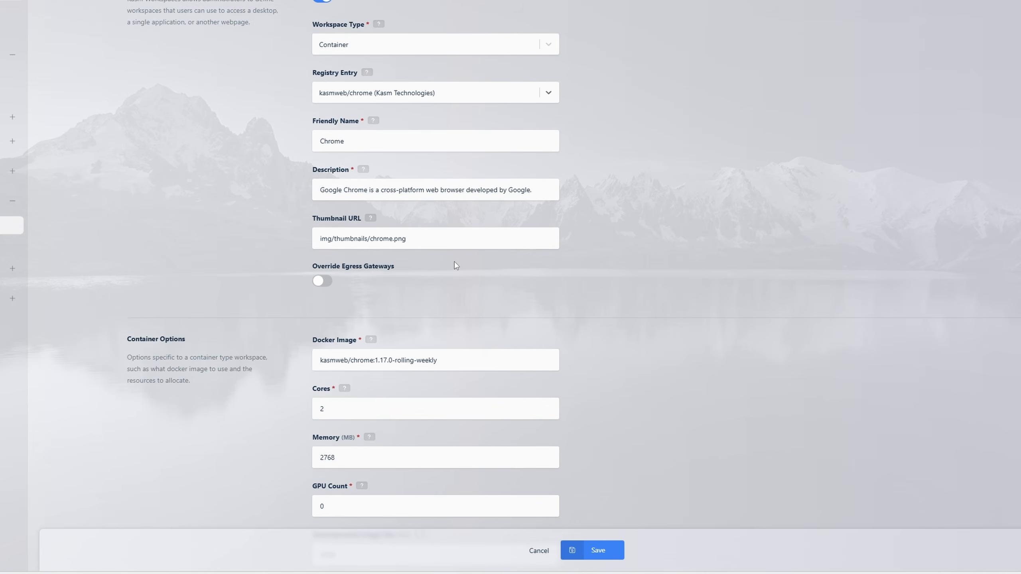
# - Review the prefilled Chrome workspace form, including the explanation of the Memory setting, and save the workspace with 2 cores and 2768 MB memory
pyautogui.scroll(2, 444, 225)
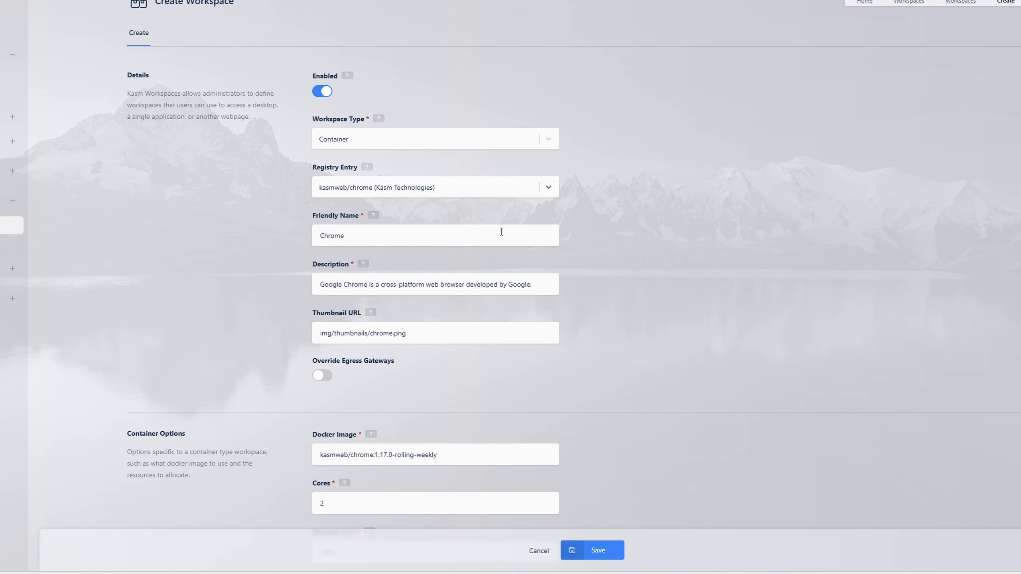
pyautogui.scroll(-5, 533, 237)
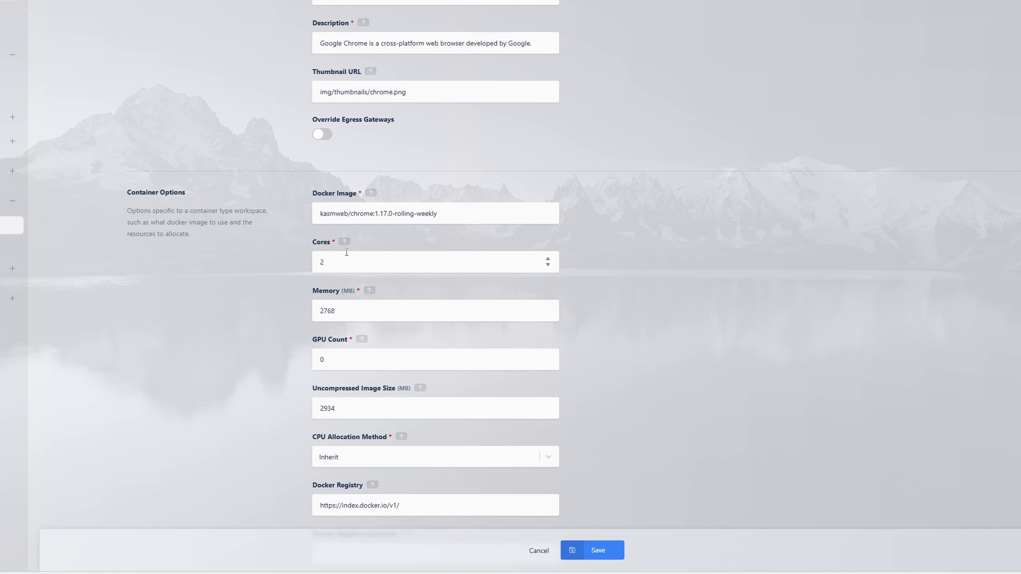
pyautogui.click(369, 291)
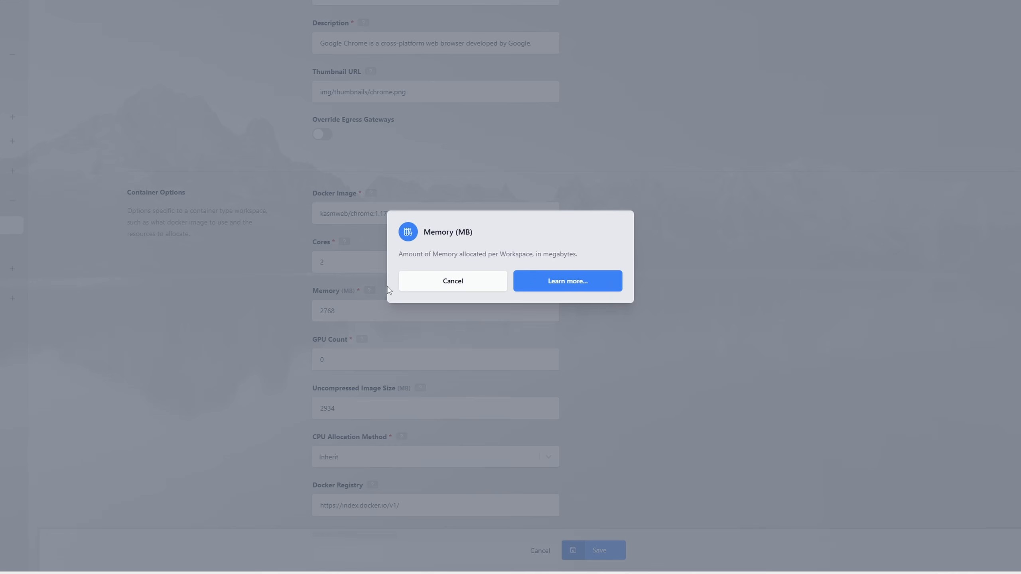
pyautogui.click(496, 288)
pyautogui.scroll(-15, 440, 294)
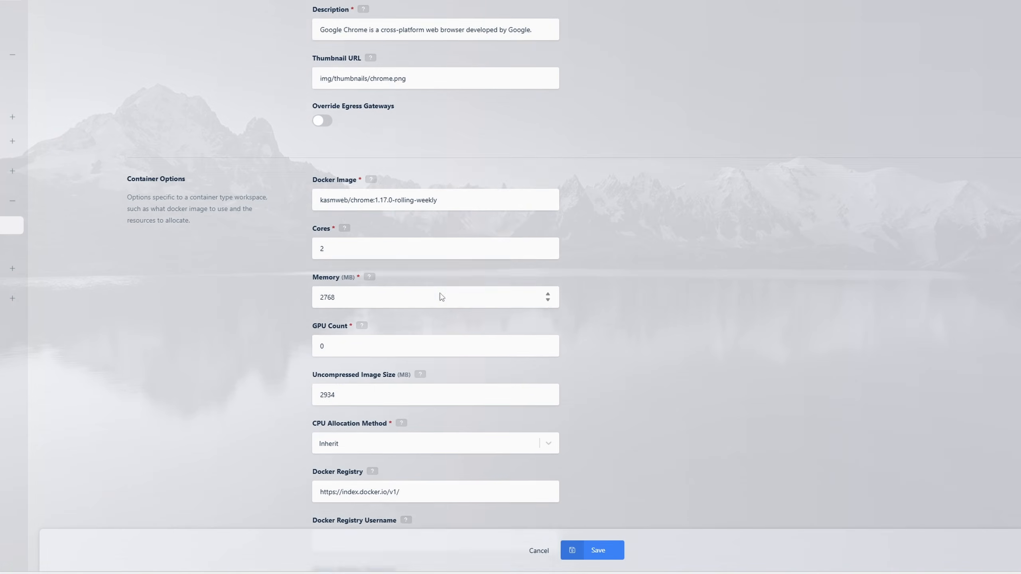
pyautogui.scroll(-10, 442, 297)
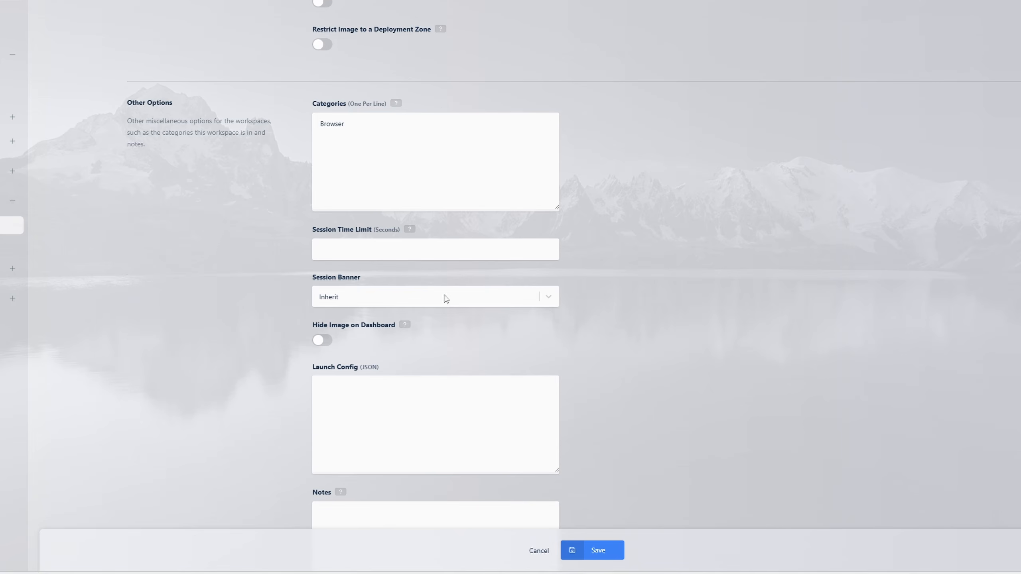
pyautogui.scroll(18, 608, 499)
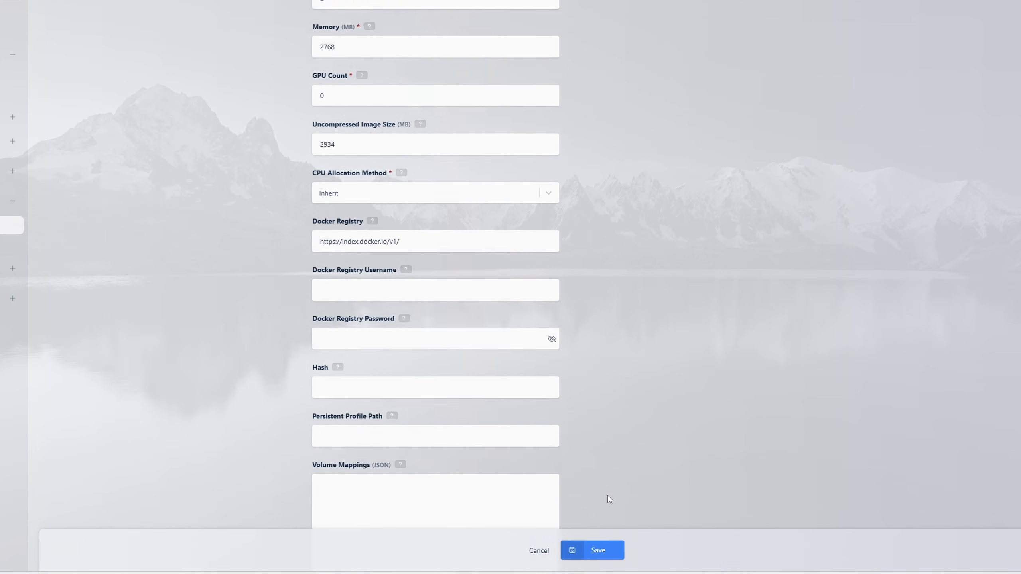
pyautogui.scroll(-20, 608, 497)
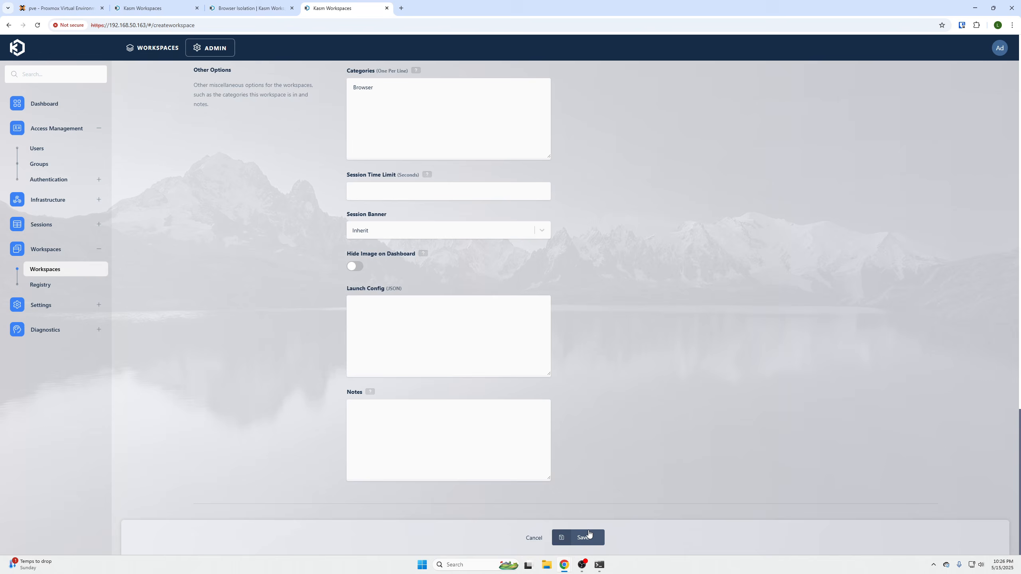
pyautogui.click(589, 534)
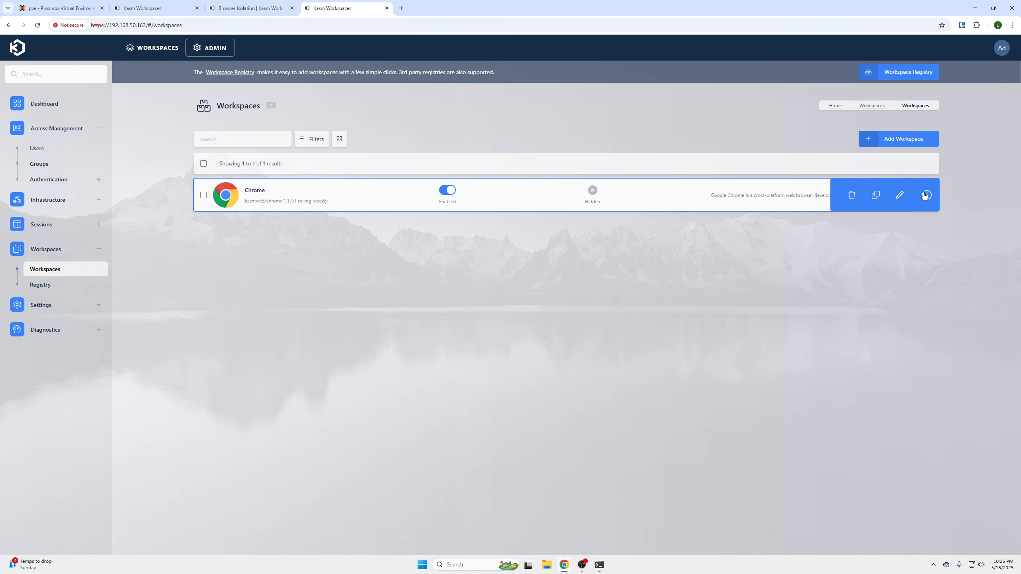
# - Reopen the saved Chrome workspace for editing, look through all its options, and save it with its existing settings
pyautogui.click(900, 195)
pyautogui.scroll(-15, 574, 266)
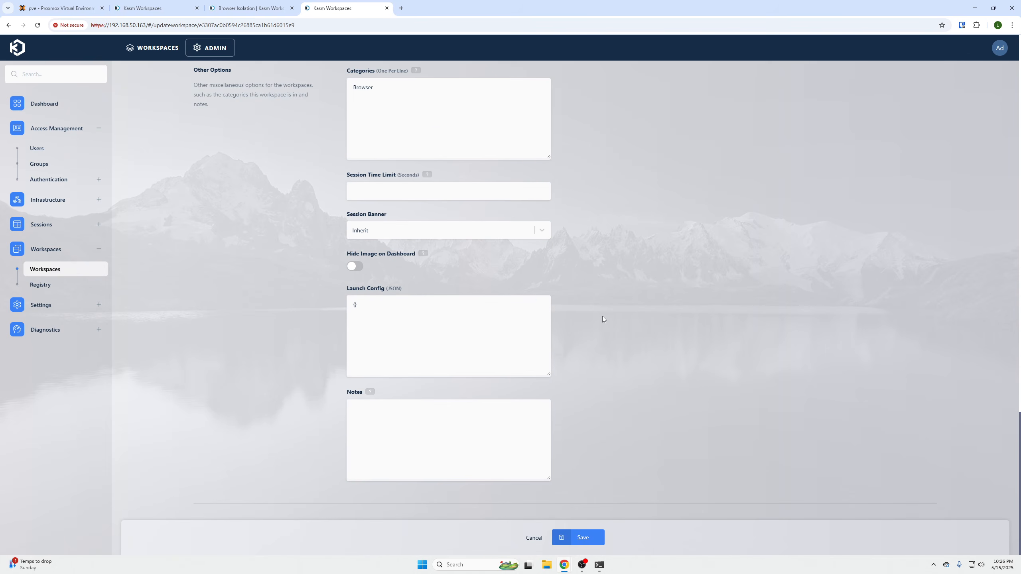
pyautogui.scroll(10, 611, 342)
pyautogui.scroll(-10, 606, 348)
pyautogui.click(593, 542)
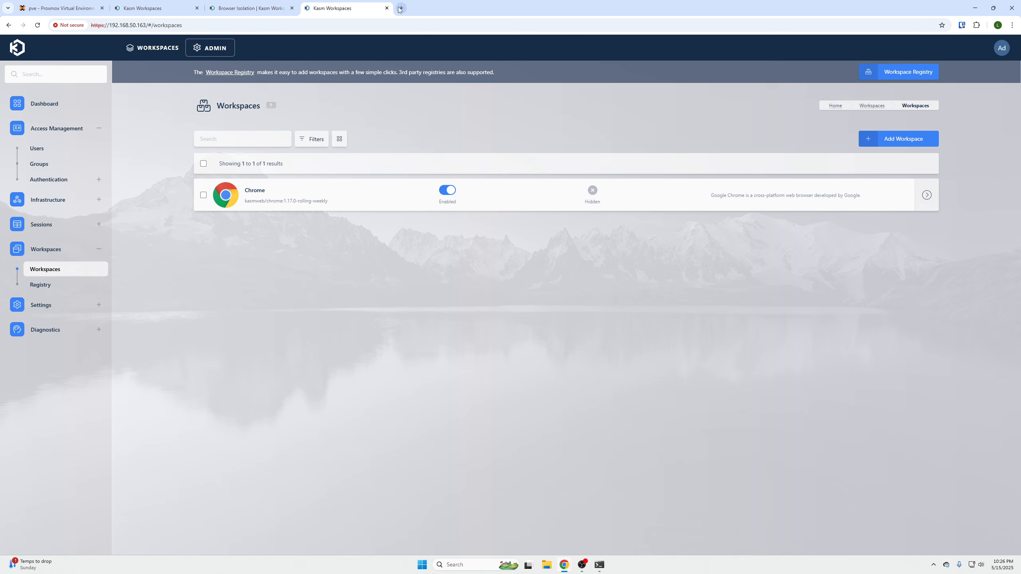
pyautogui.click(1011, 26)
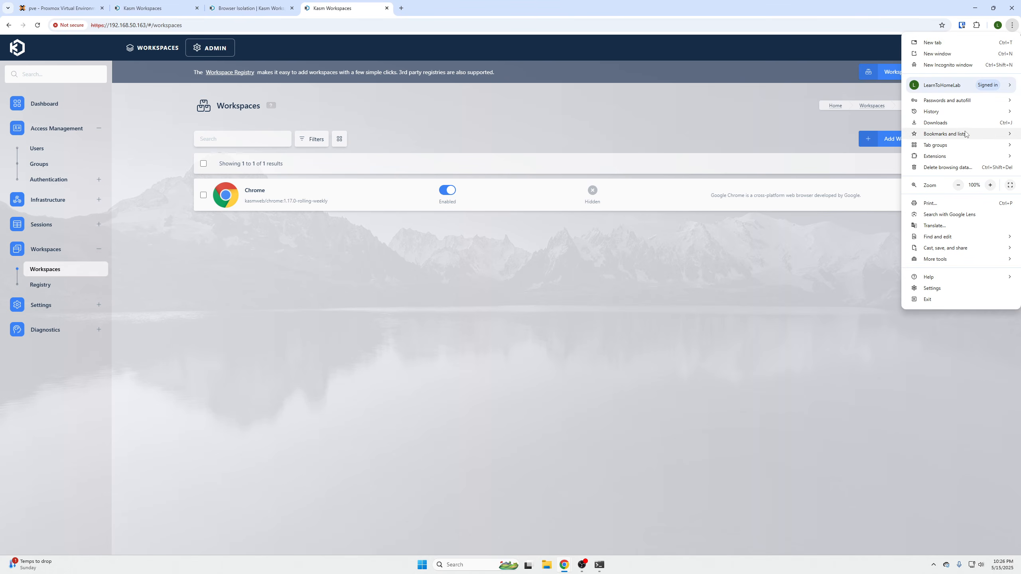
pyautogui.click(970, 66)
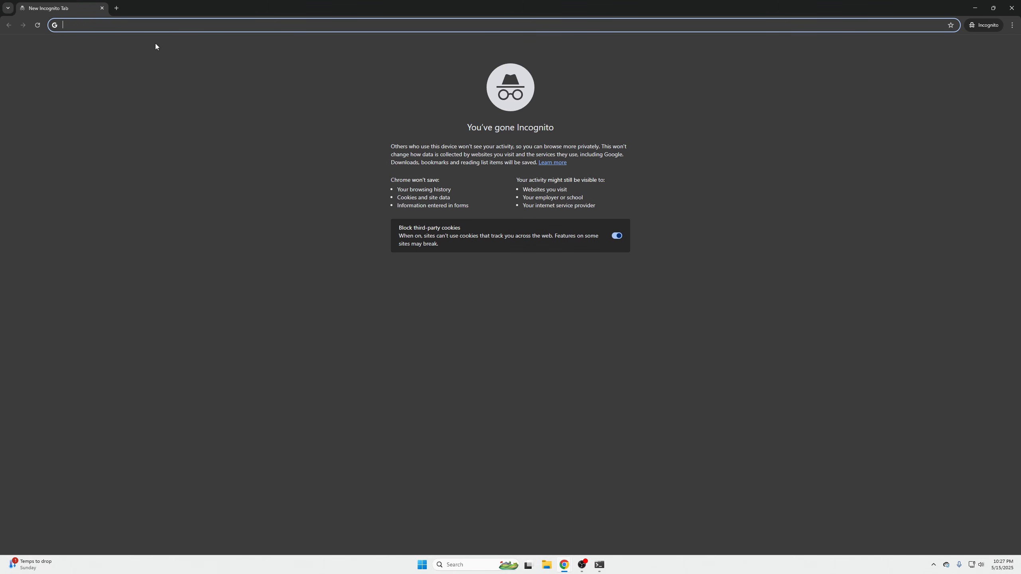
pyautogui.moveTo(566, 564)
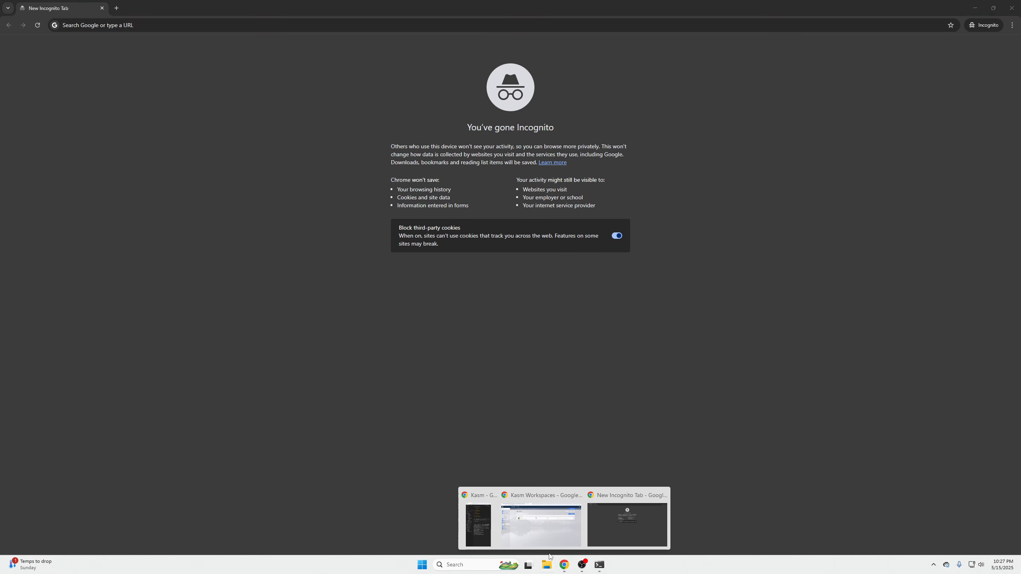
pyautogui.click(541, 519)
pyautogui.hotkey('ctrl', 'l')
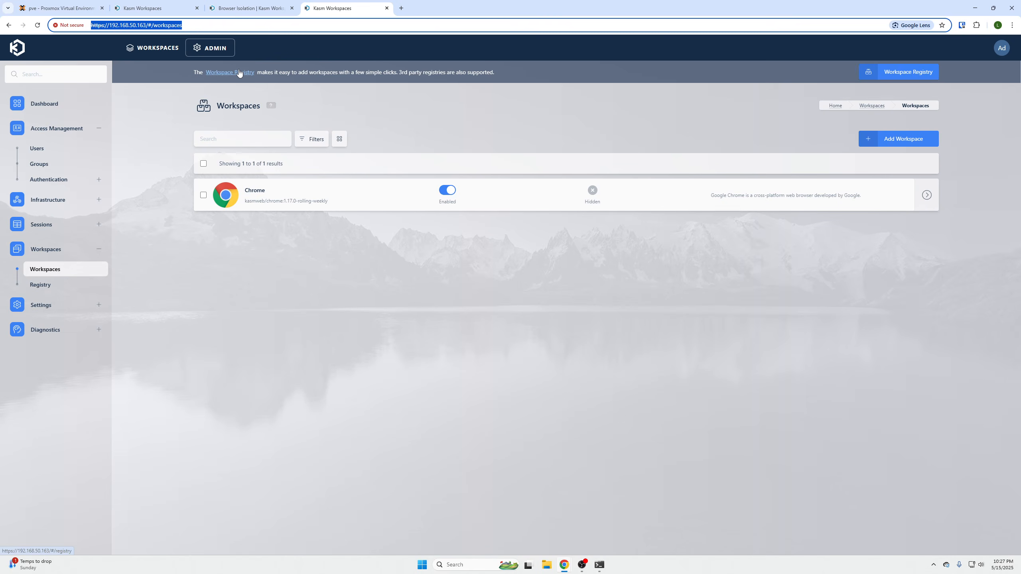
pyautogui.hotkey('ctrl', 'c')
pyautogui.click(975, 8)
pyautogui.hotkey('ctrl', 'v')
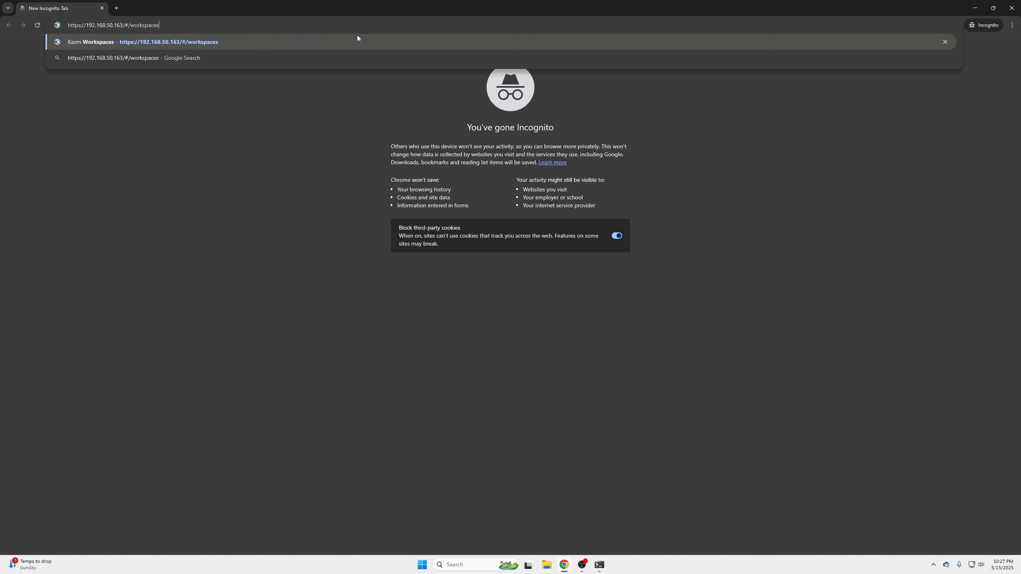
pyautogui.press('Return')
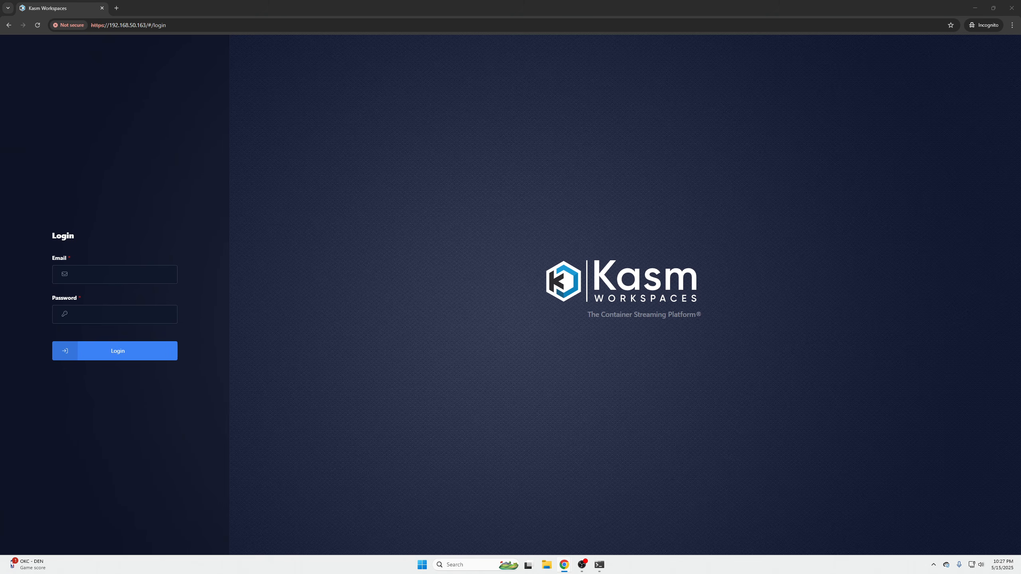
# - Log in to Kasm Workspaces with the regular user's email and password
pyautogui.click(101, 270)
pyautogui.hotkey('ctrl', 'v')
pyautogui.click(121, 310)
pyautogui.hotkey('ctrl', 'v')
pyautogui.click(130, 350)
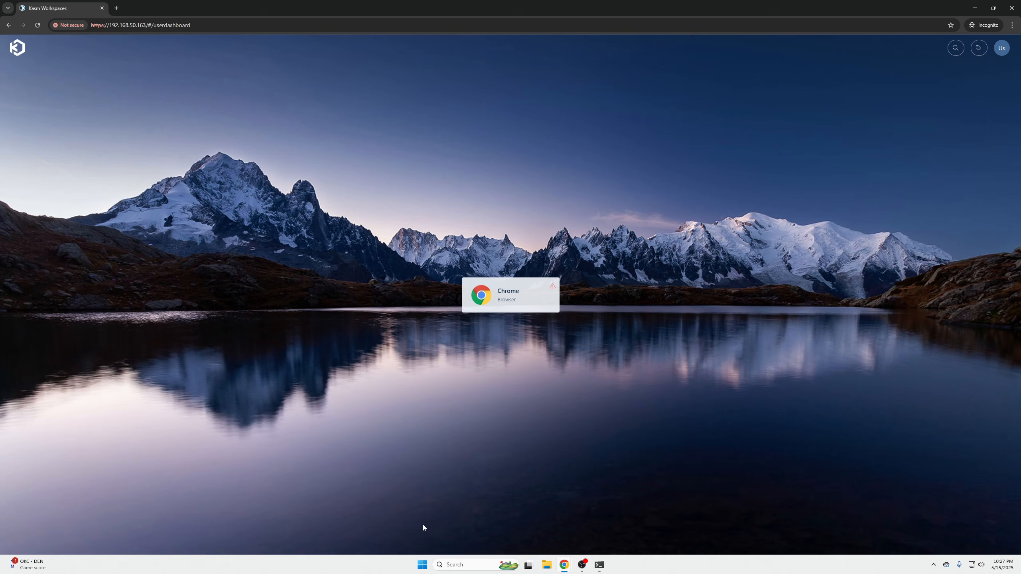
# - Return to the administrator's browser window and examine the dashboard's Usage, Agents, User Usage and Domain Usage views
pyautogui.click(561, 568)
pyautogui.click(517, 508)
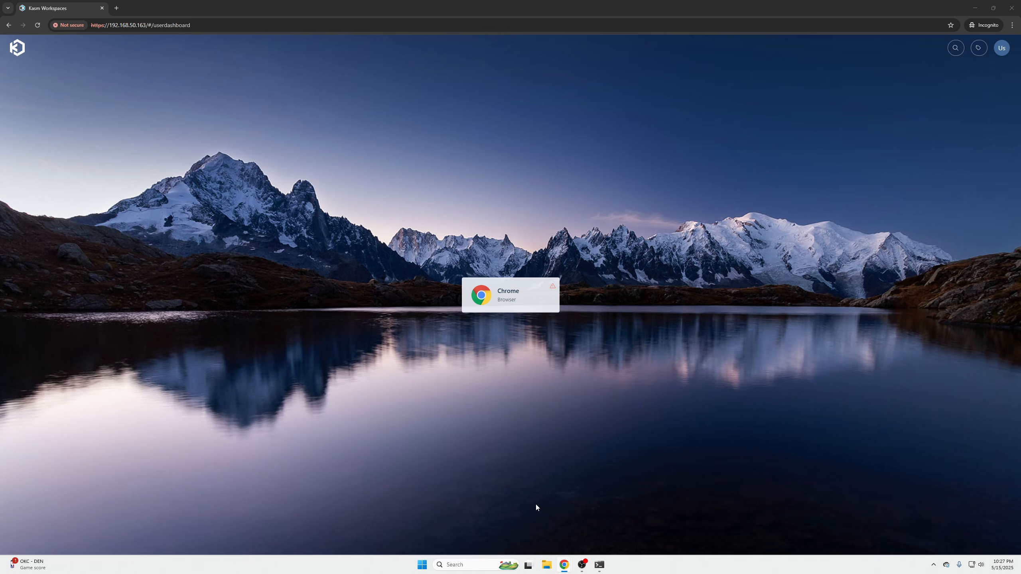
pyautogui.moveTo(561, 570)
pyautogui.click(537, 527)
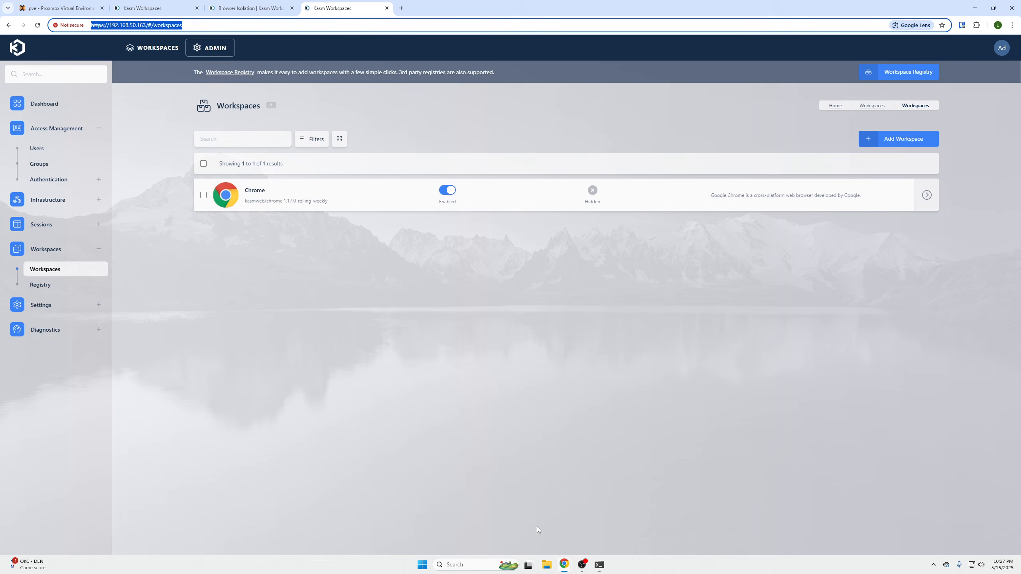
pyautogui.click(52, 109)
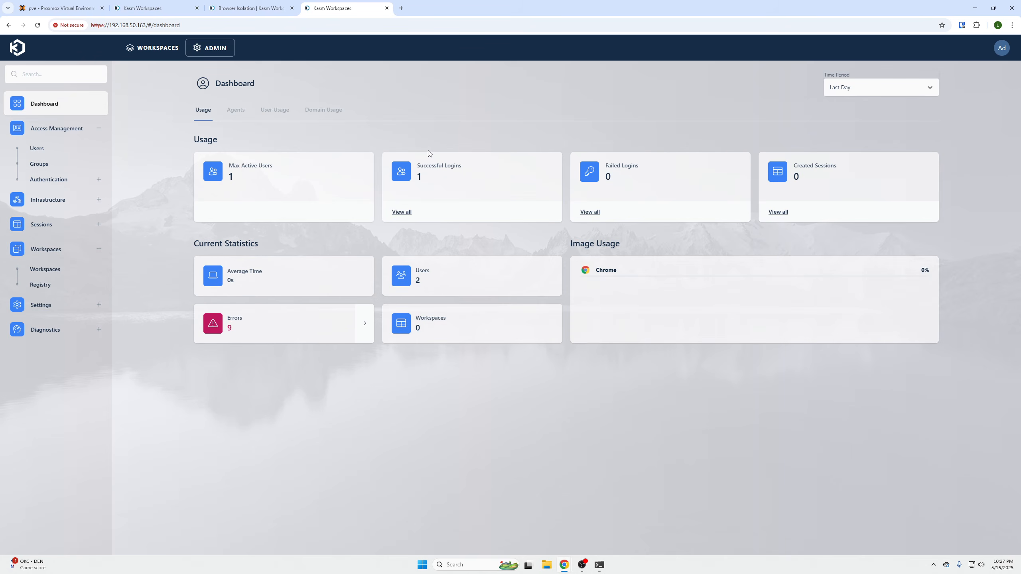
pyautogui.click(238, 111)
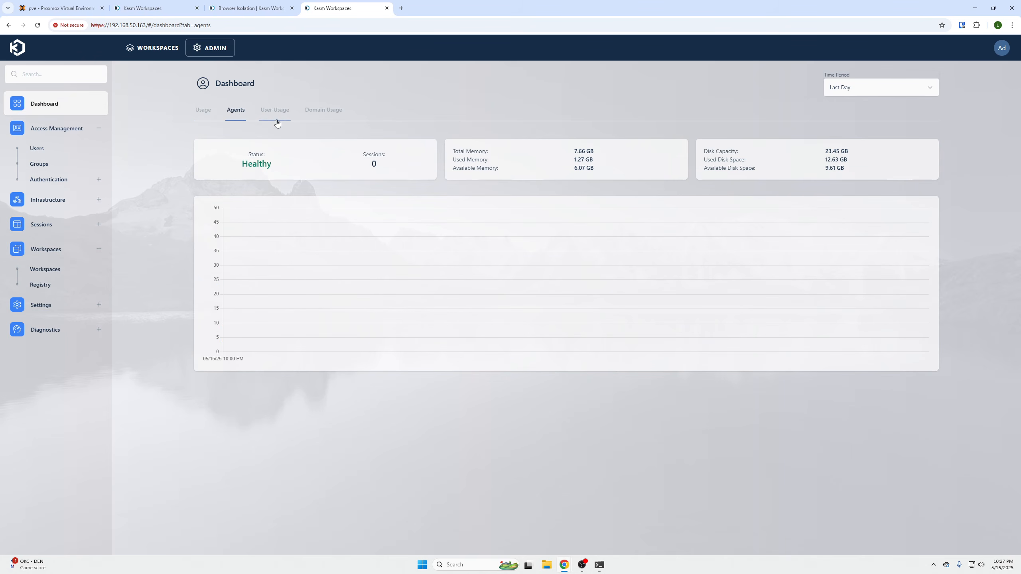
pyautogui.click(282, 112)
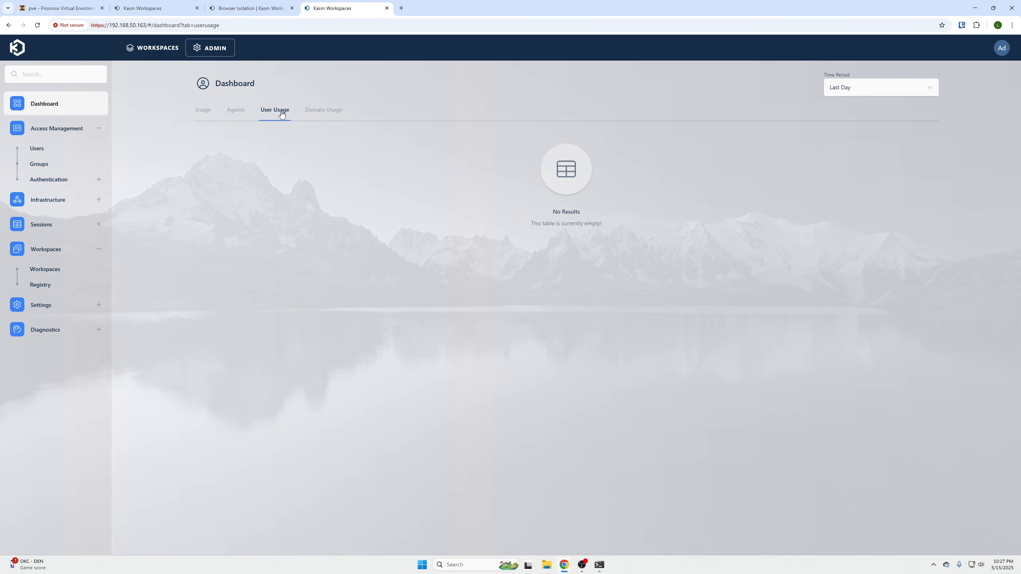
pyautogui.click(329, 110)
pyautogui.click(204, 111)
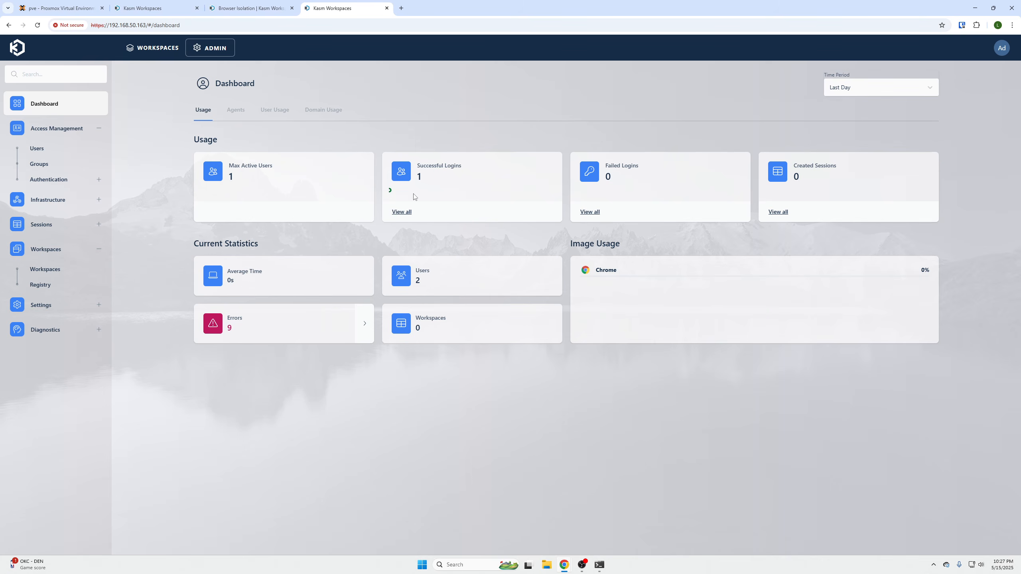
# - Examine the error log, the system information and the licenses, and return to the admin dashboard
pyautogui.click(259, 333)
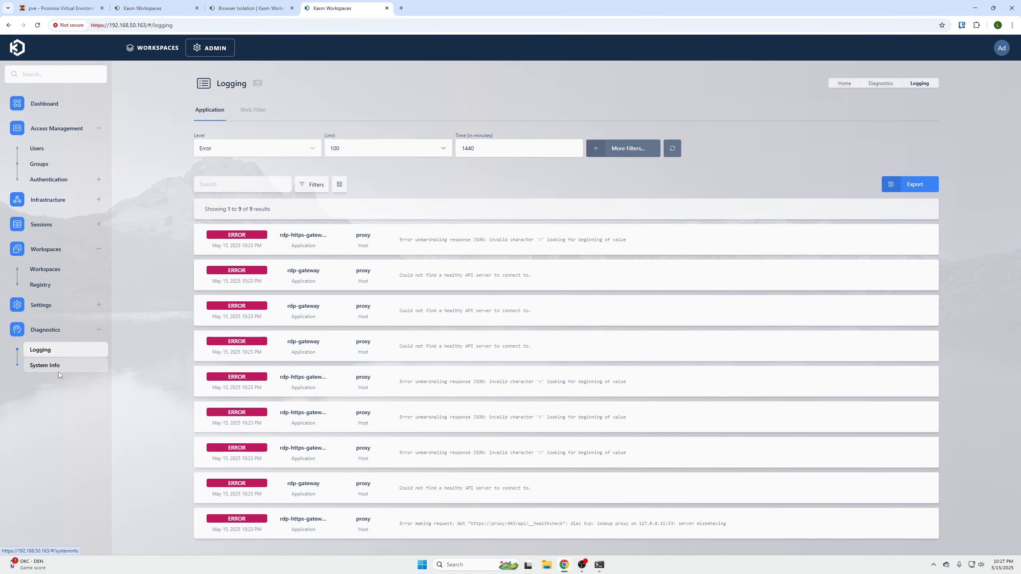
pyautogui.click(45, 366)
pyautogui.click(261, 116)
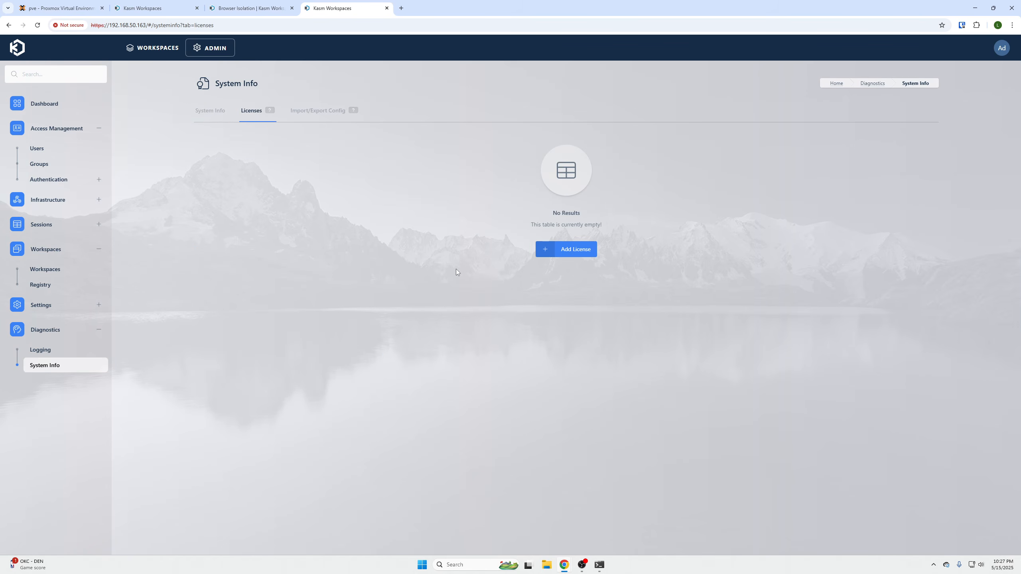
pyautogui.click(56, 104)
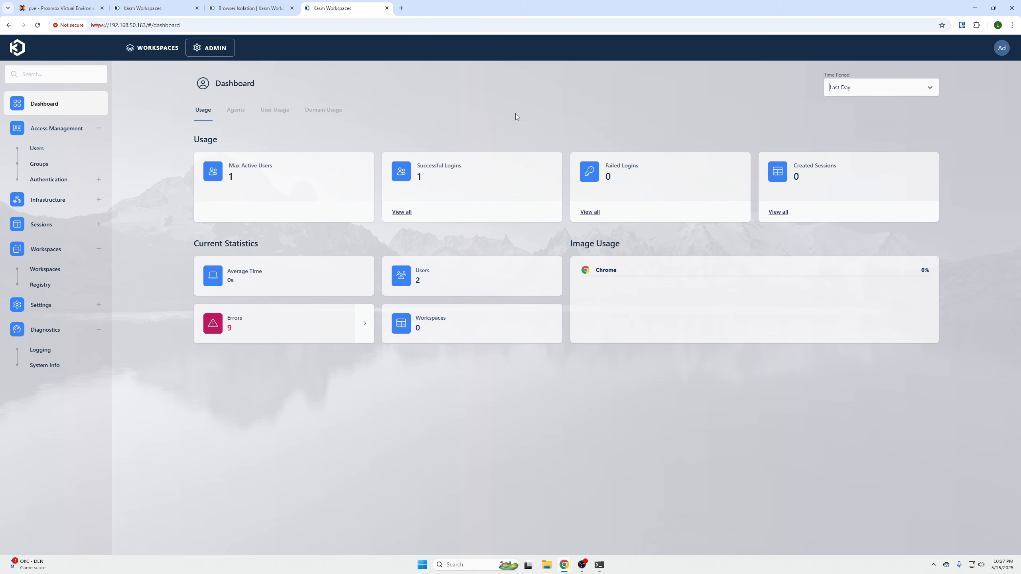
pyautogui.moveTo(569, 569)
pyautogui.click(627, 519)
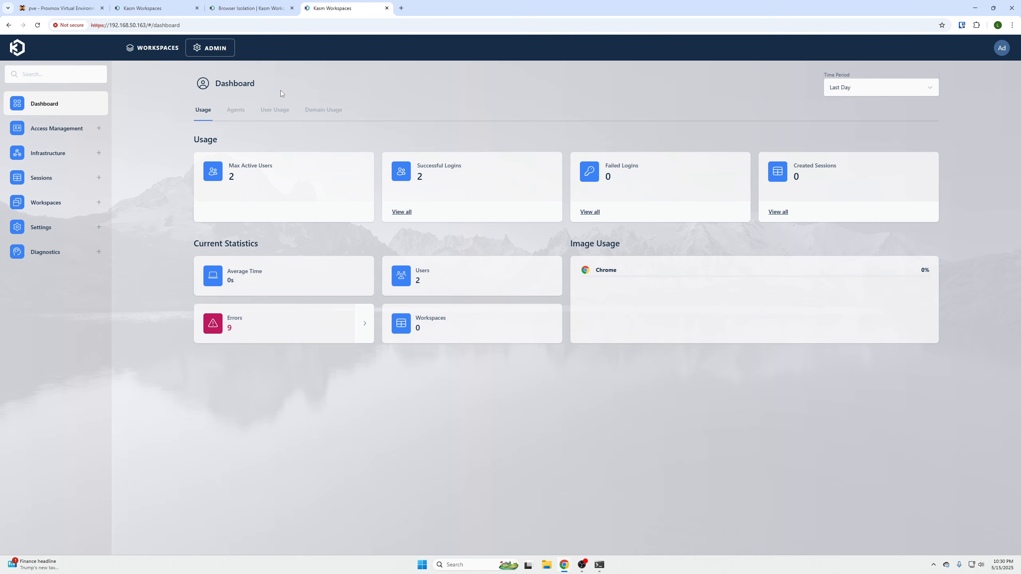
# - Compare the administrator's Workspaces view with the Admin area, and check the account menu in the Workspaces view
pyautogui.click(159, 48)
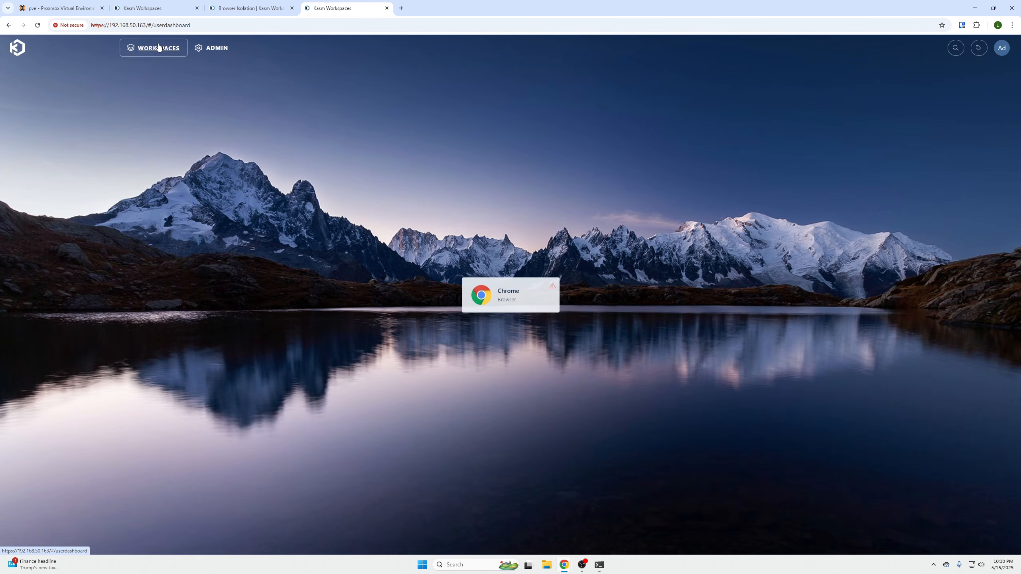
pyautogui.click(225, 50)
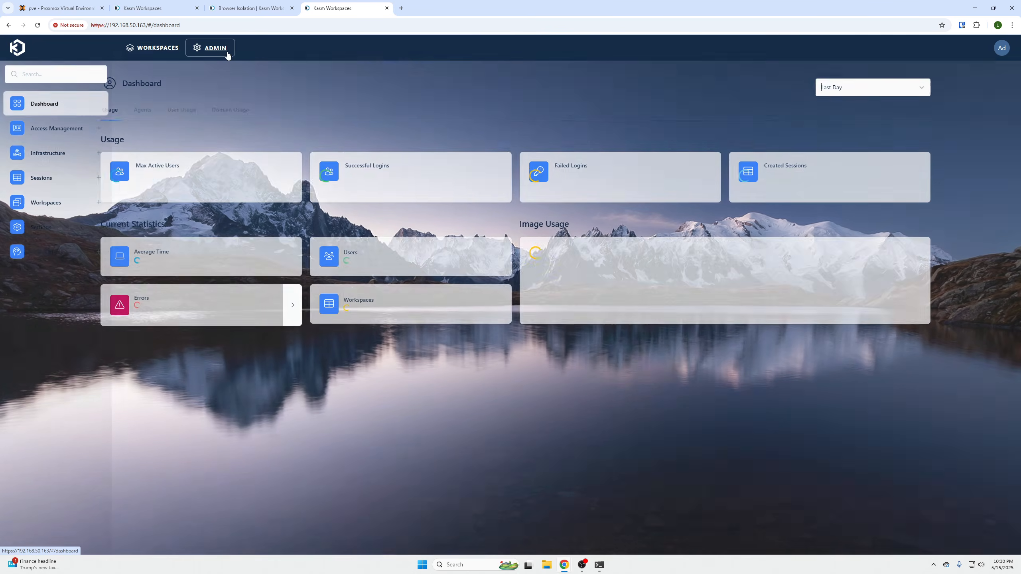
pyautogui.click(147, 52)
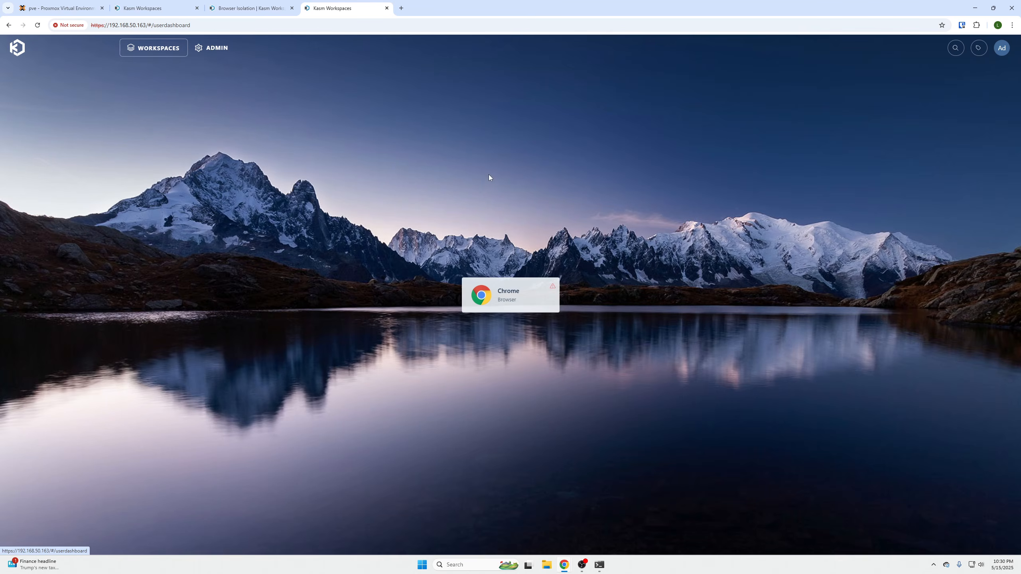
pyautogui.click(217, 53)
pyautogui.click(149, 48)
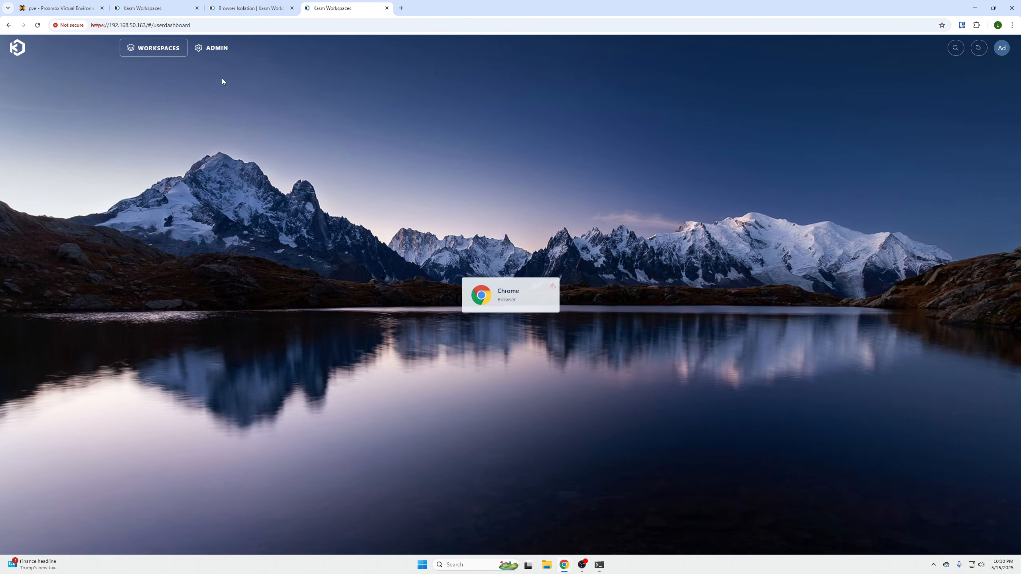
pyautogui.click(213, 48)
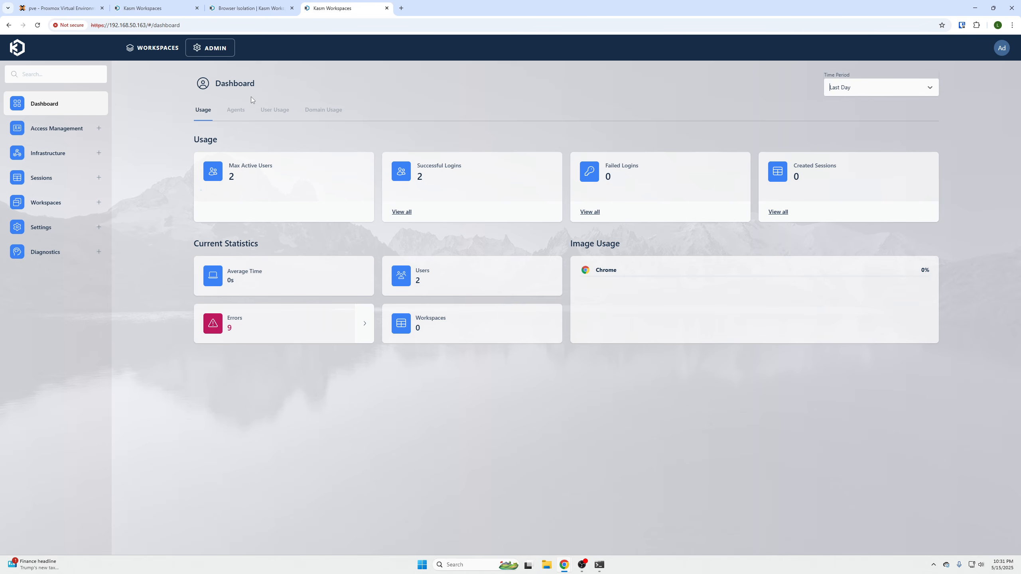
pyautogui.click(176, 50)
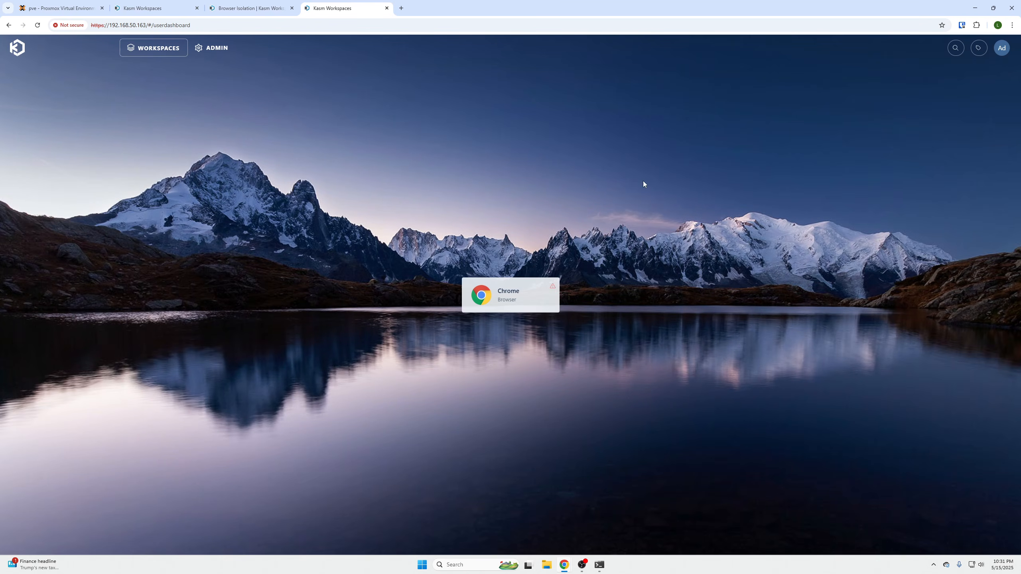
pyautogui.click(1001, 50)
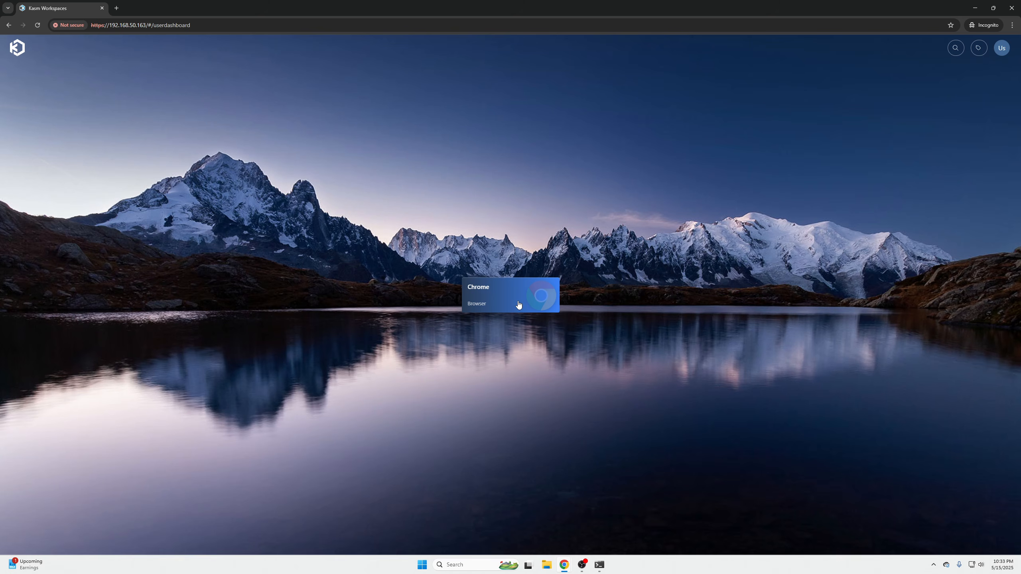
# - Launch a Chrome workspace session in the current tab as the regular user
pyautogui.click(518, 304)
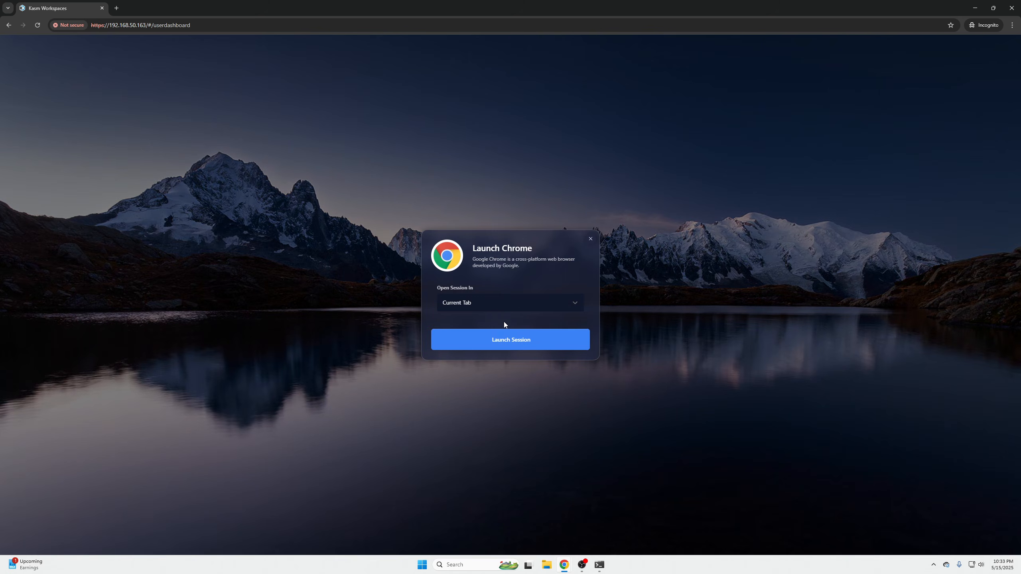
pyautogui.click(518, 349)
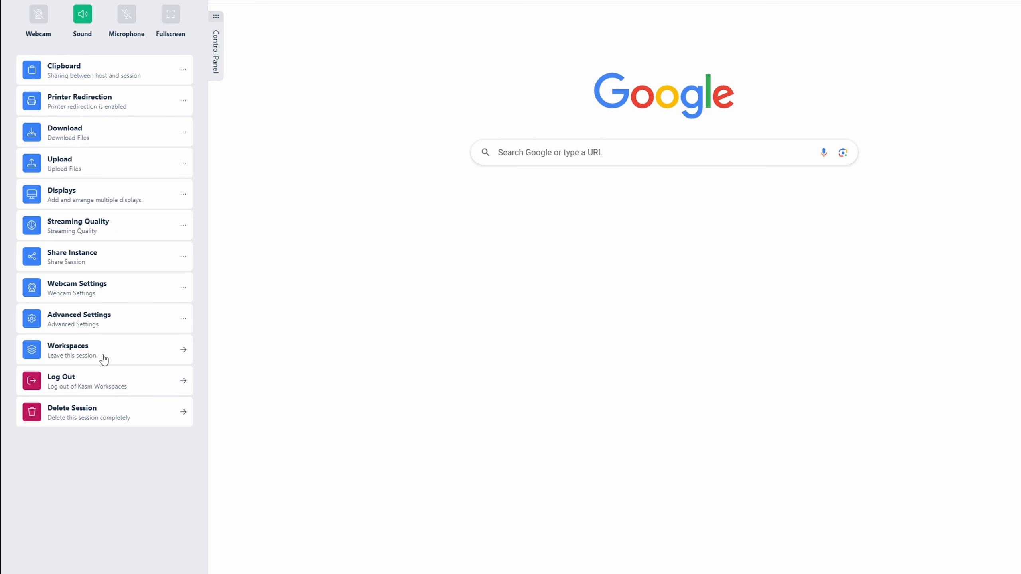
# - Examine the Chrome session's control panel, including its Advanced Settings and Clipboard sharing, dismissing the browser's permission request
pyautogui.click(122, 322)
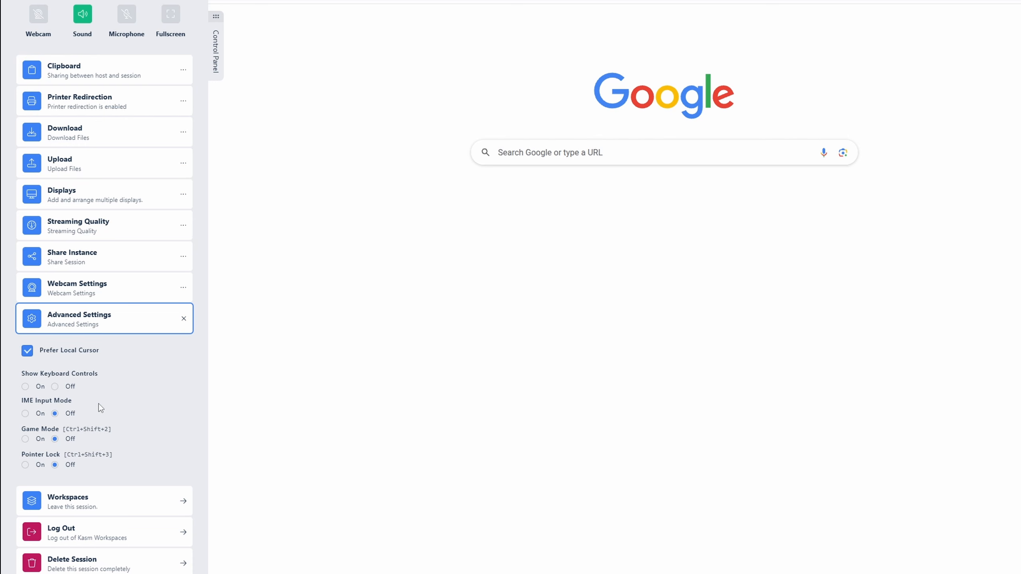
pyautogui.click(183, 319)
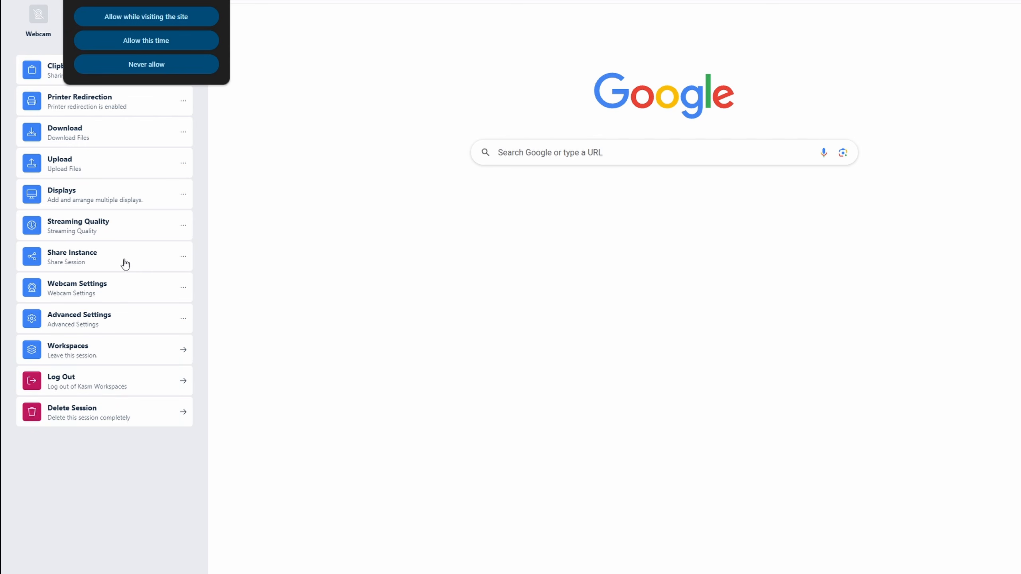
pyautogui.click(217, 0)
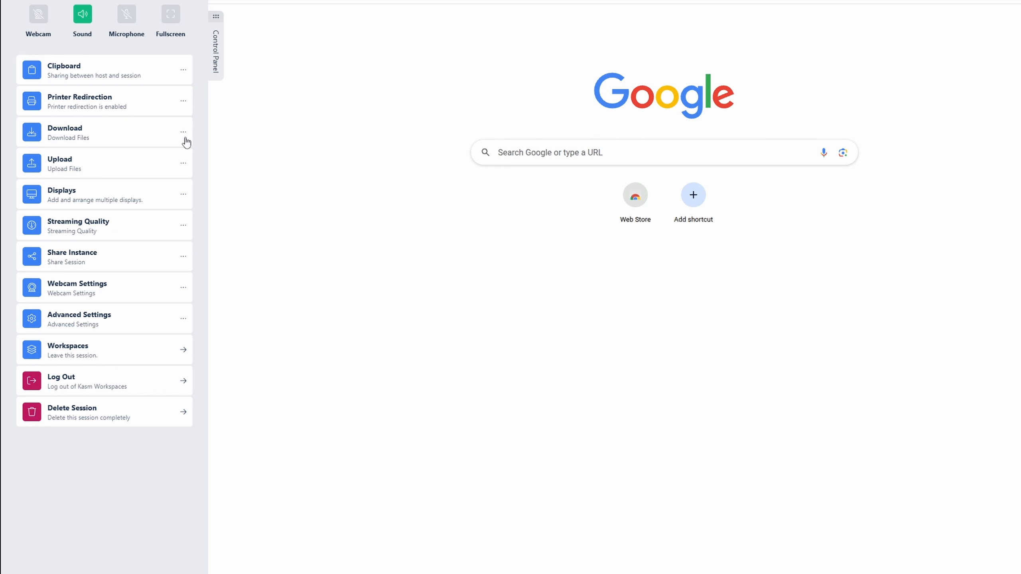
pyautogui.click(181, 74)
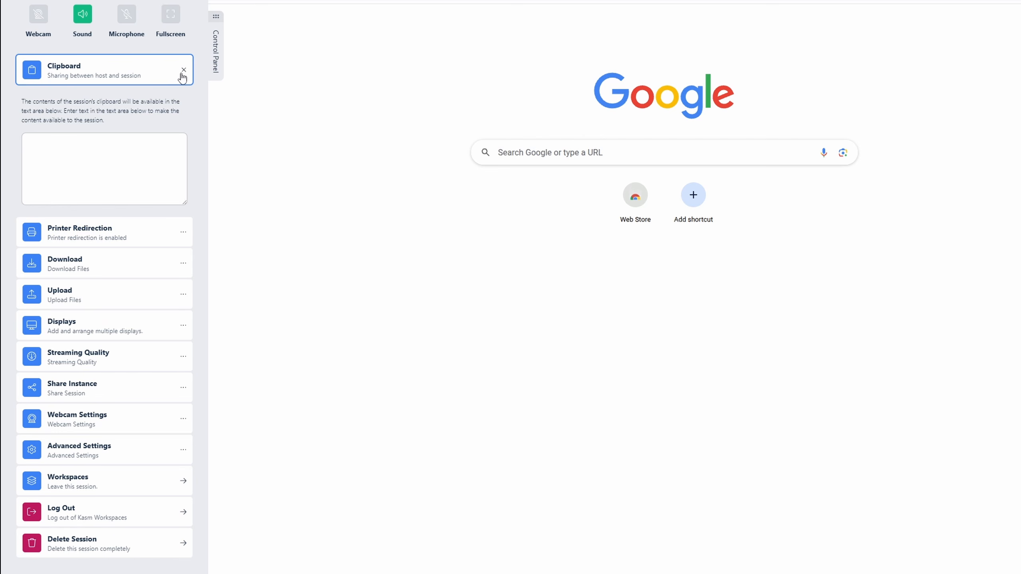
pyautogui.click(182, 76)
pyautogui.click(141, 77)
pyautogui.click(106, 145)
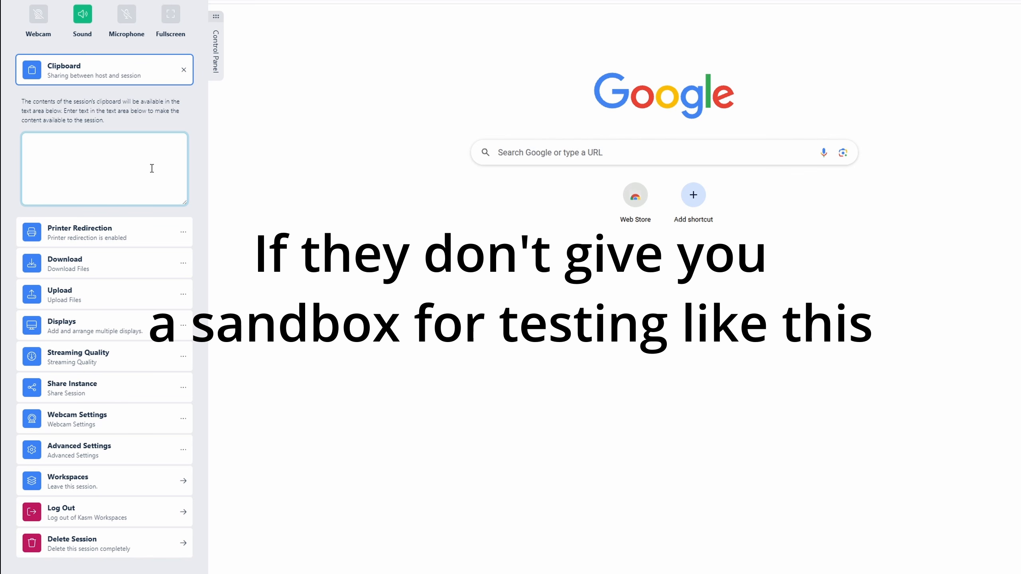
pyautogui.click(366, 141)
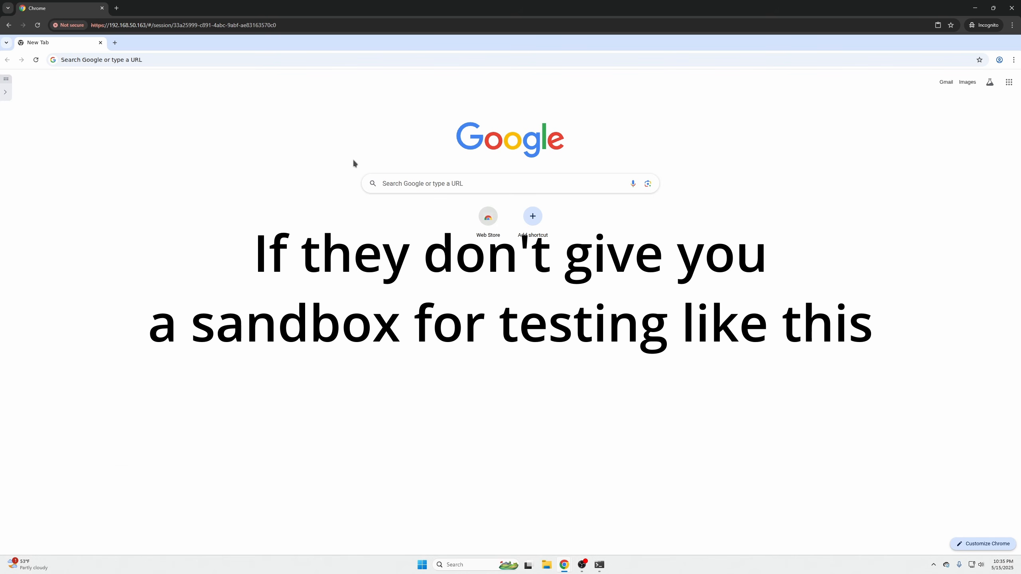